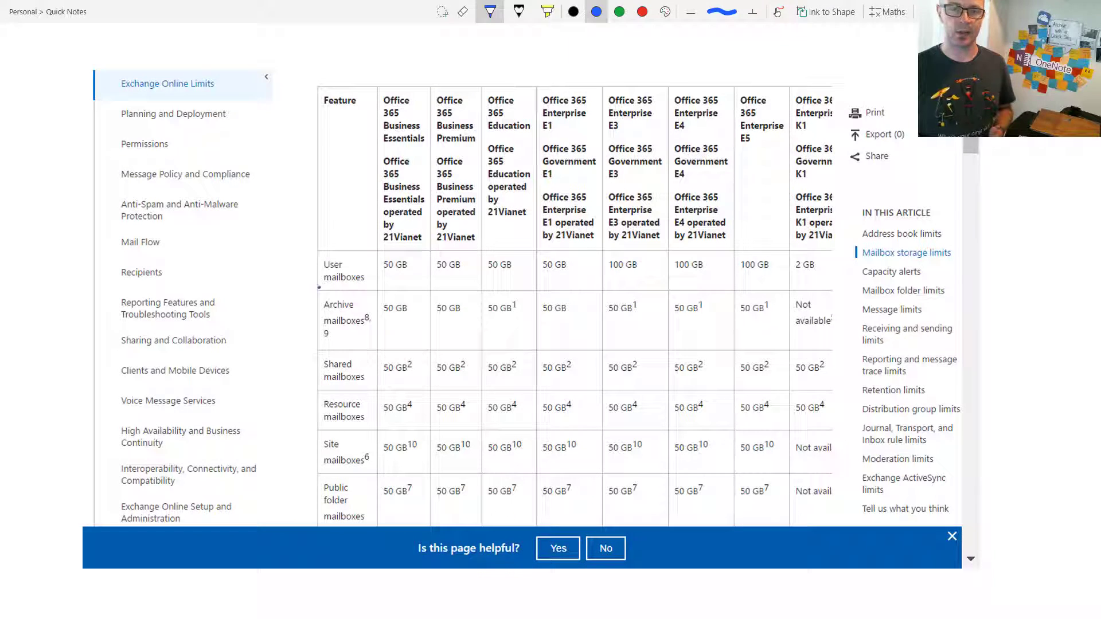
# Step: In blue ink, circle Archive mailboxes and E1's 50 GB cell, and underline the E1 and E5 headers
pyautogui.moveTo(317, 287)
pyautogui.mouseDown()
pyautogui.moveTo(317, 354)
pyautogui.moveTo(381, 295)
pyautogui.moveTo(321, 291)
pyautogui.mouseUp()
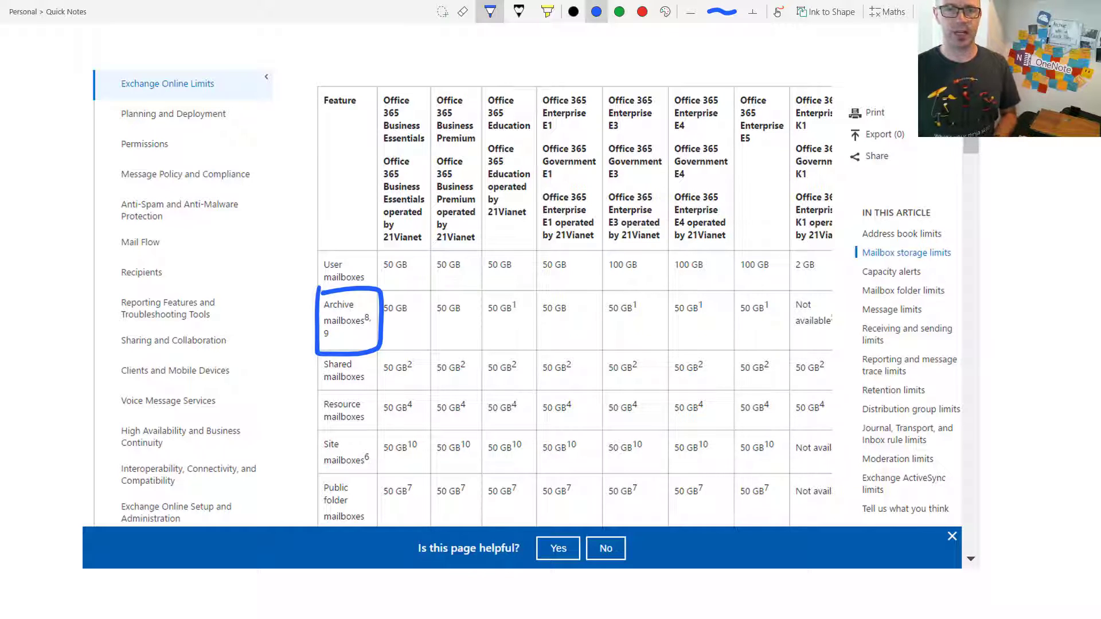
pyautogui.moveTo(536, 136); pyautogui.dragTo(632, 134)
pyautogui.moveTo(732, 151); pyautogui.dragTo(769, 147)
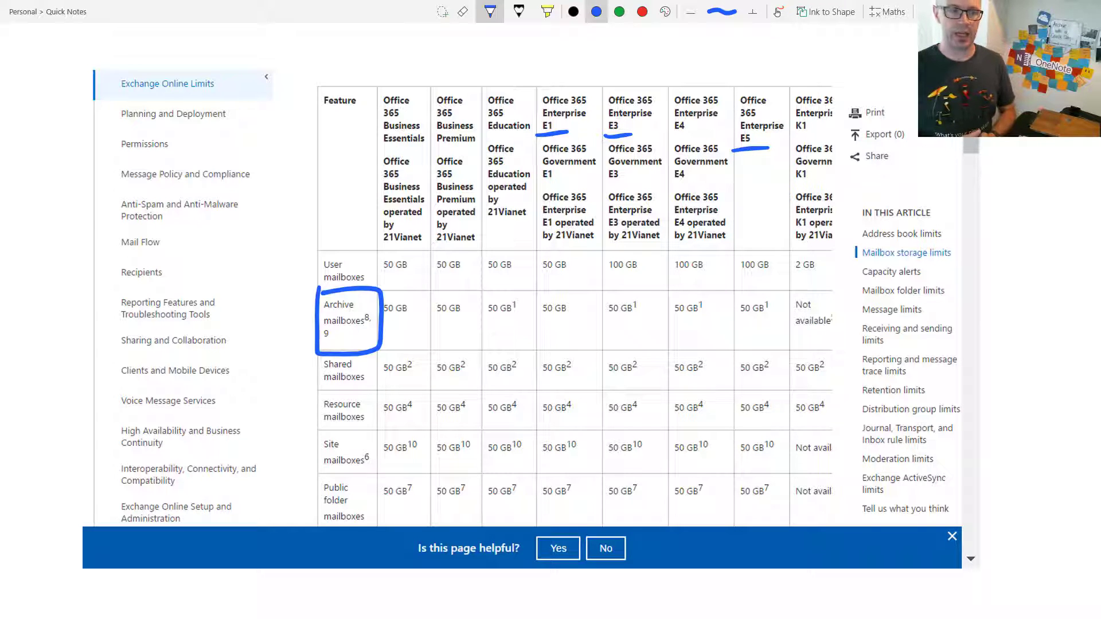
pyautogui.moveTo(537, 293)
pyautogui.mouseDown()
pyautogui.moveTo(594, 351)
pyautogui.moveTo(555, 294)
pyautogui.mouseUp()
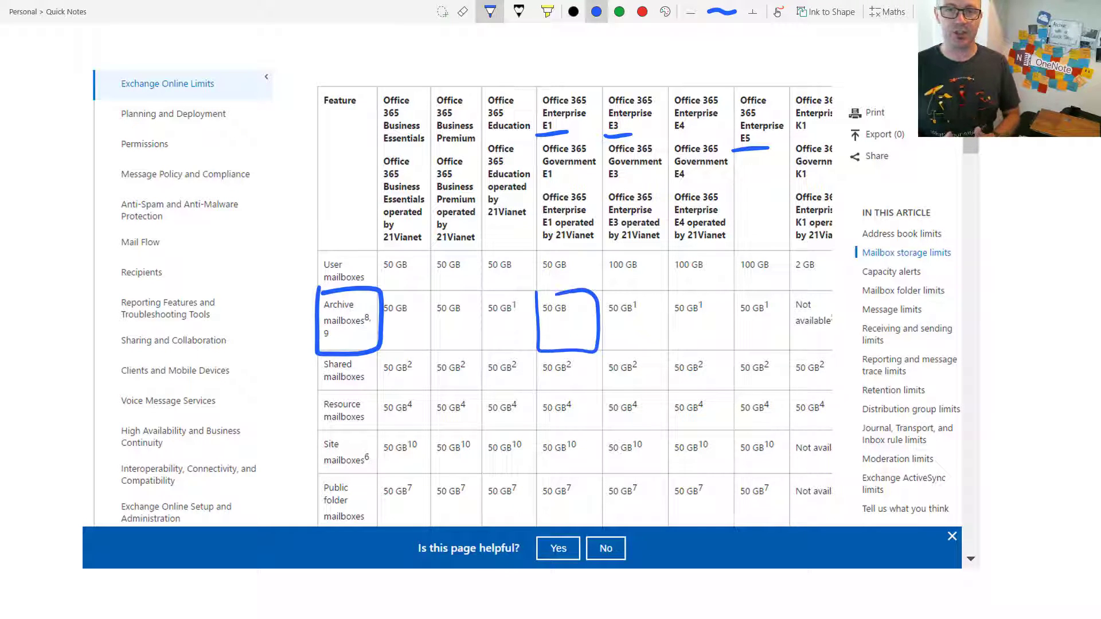
pyautogui.scroll(-6, 550, 310)
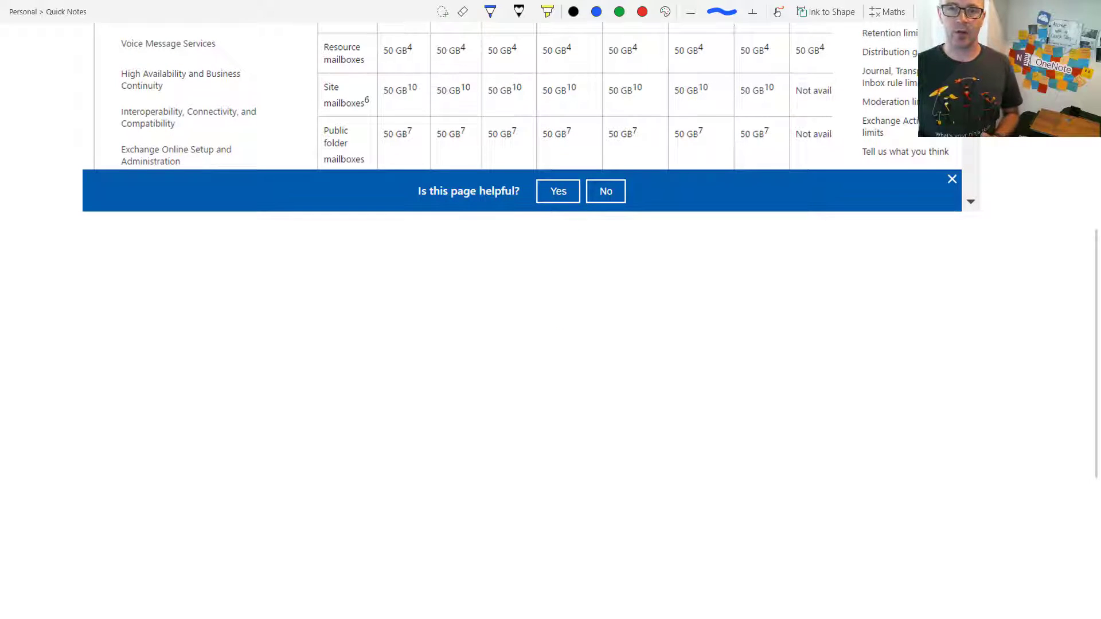
# Step: Handwrite E1 below the table, draw a long box under it, and write 50 GB above it
pyautogui.moveTo(129, 314)
pyautogui.mouseDown()
pyautogui.moveTo(132, 360)
pyautogui.moveTo(153, 315)
pyautogui.mouseUp()
pyautogui.moveTo(132, 342)
pyautogui.mouseDown()
pyautogui.moveTo(154, 340)
pyautogui.moveTo(155, 363)
pyautogui.mouseUp()
pyautogui.moveTo(163, 322); pyautogui.dragTo(195, 358)
pyautogui.moveTo(183, 400); pyautogui.dragTo(185, 484)
pyautogui.moveTo(175, 393)
pyautogui.mouseDown()
pyautogui.moveTo(552, 395)
pyautogui.moveTo(725, 475)
pyautogui.moveTo(195, 479)
pyautogui.mouseUp()
pyautogui.moveTo(463, 335); pyautogui.dragTo(482, 334)
pyautogui.moveTo(465, 339)
pyautogui.mouseDown()
pyautogui.moveTo(469, 369)
pyautogui.moveTo(504, 344)
pyautogui.moveTo(580, 370)
pyautogui.mouseUp()
pyautogui.moveTo(576, 344)
pyautogui.mouseDown()
pyautogui.moveTo(591, 351)
pyautogui.moveTo(585, 372)
pyautogui.mouseUp()
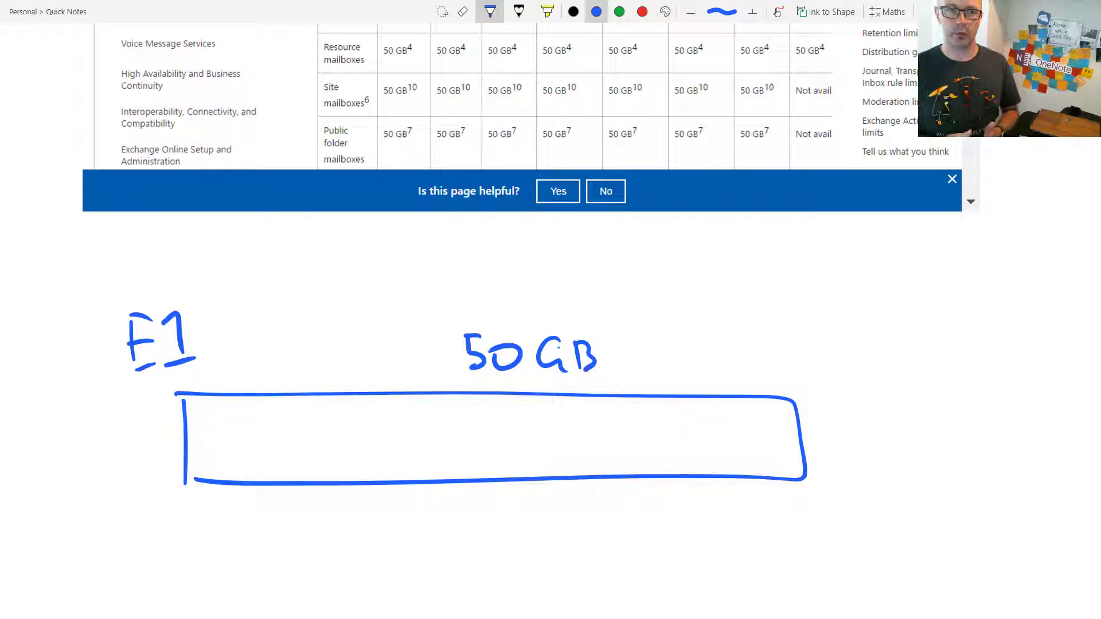
# Step: Divide the box into two halves labelled 'In Place' on the right and 'Live MB' on the left
pyautogui.moveTo(483, 396); pyautogui.dragTo(488, 472)
pyautogui.moveTo(529, 420); pyautogui.dragTo(555, 417)
pyautogui.moveTo(544, 422)
pyautogui.mouseDown()
pyautogui.moveTo(547, 449)
pyautogui.moveTo(562, 447)
pyautogui.mouseUp()
pyautogui.moveTo(556, 441); pyautogui.dragTo(585, 455)
pyautogui.moveTo(602, 426)
pyautogui.mouseDown()
pyautogui.moveTo(604, 453)
pyautogui.moveTo(615, 429)
pyautogui.mouseUp()
pyautogui.moveTo(626, 419)
pyautogui.mouseDown()
pyautogui.moveTo(630, 452)
pyautogui.moveTo(658, 454)
pyautogui.mouseUp()
pyautogui.moveTo(669, 435)
pyautogui.mouseDown()
pyautogui.moveTo(671, 453)
pyautogui.moveTo(692, 450)
pyautogui.mouseUp()
pyautogui.moveTo(224, 428)
pyautogui.mouseDown()
pyautogui.moveTo(239, 462)
pyautogui.moveTo(255, 460)
pyautogui.mouseUp()
pyautogui.moveTo(248, 434); pyautogui.dragTo(291, 459)
pyautogui.moveTo(327, 428); pyautogui.dragTo(326, 462)
pyautogui.moveTo(328, 429)
pyautogui.mouseDown()
pyautogui.moveTo(364, 461)
pyautogui.moveTo(378, 459)
pyautogui.mouseUp()
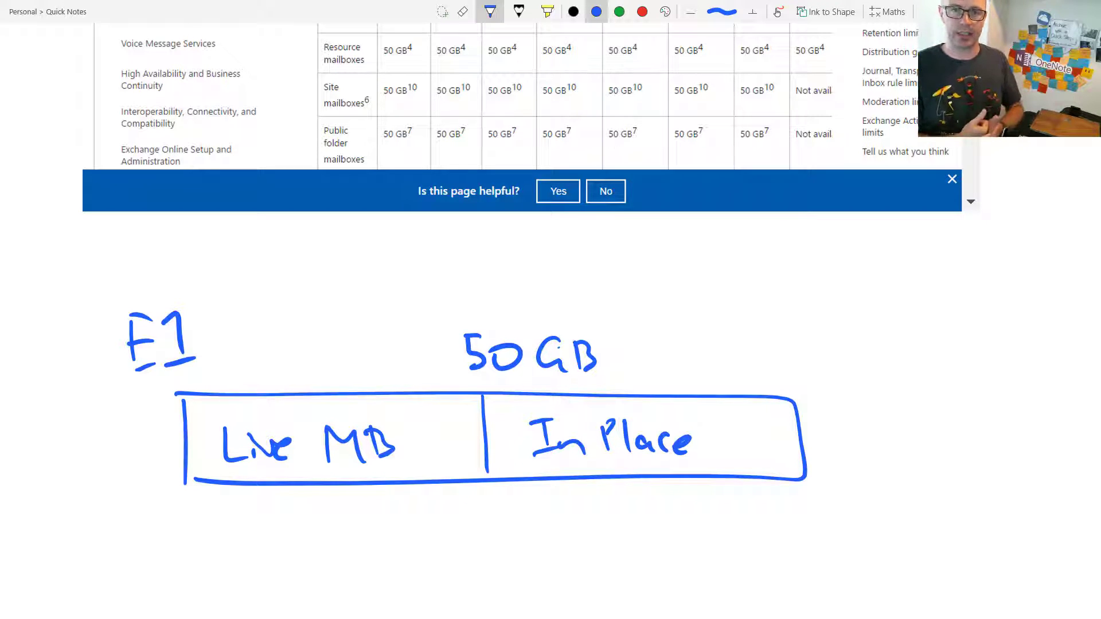
# Step: Below the E1 sketch, write E3/5 and draw a full-width box labelled 'Live MB'
pyautogui.scroll(-4, 550, 310)
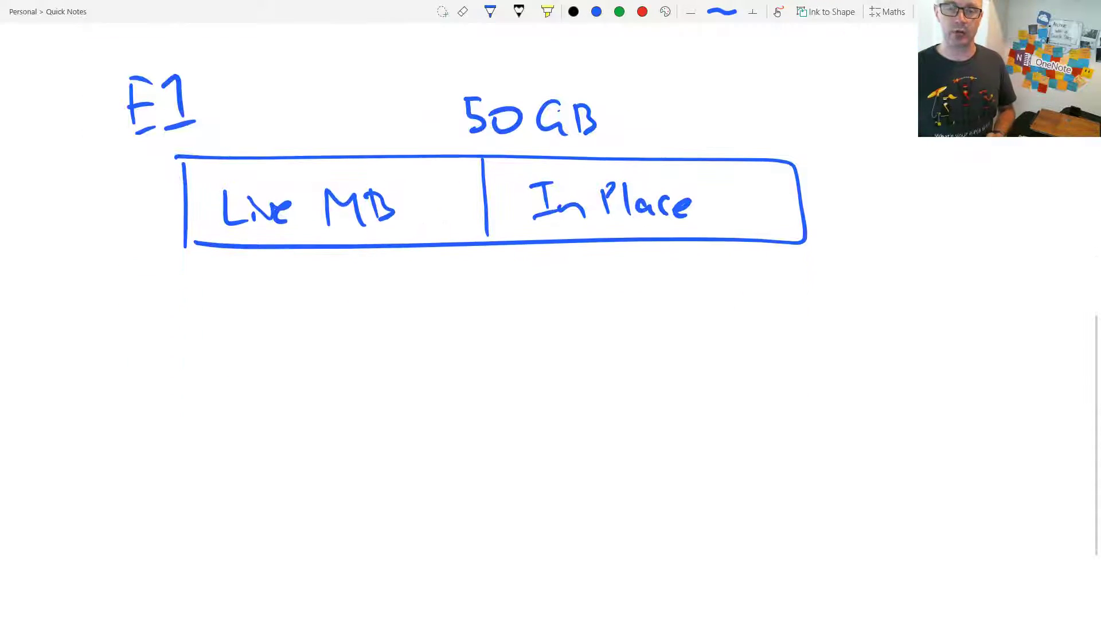
pyautogui.moveTo(98, 321)
pyautogui.mouseDown()
pyautogui.moveTo(79, 367)
pyautogui.moveTo(107, 340)
pyautogui.mouseUp()
pyautogui.moveTo(80, 368); pyautogui.dragTo(107, 364)
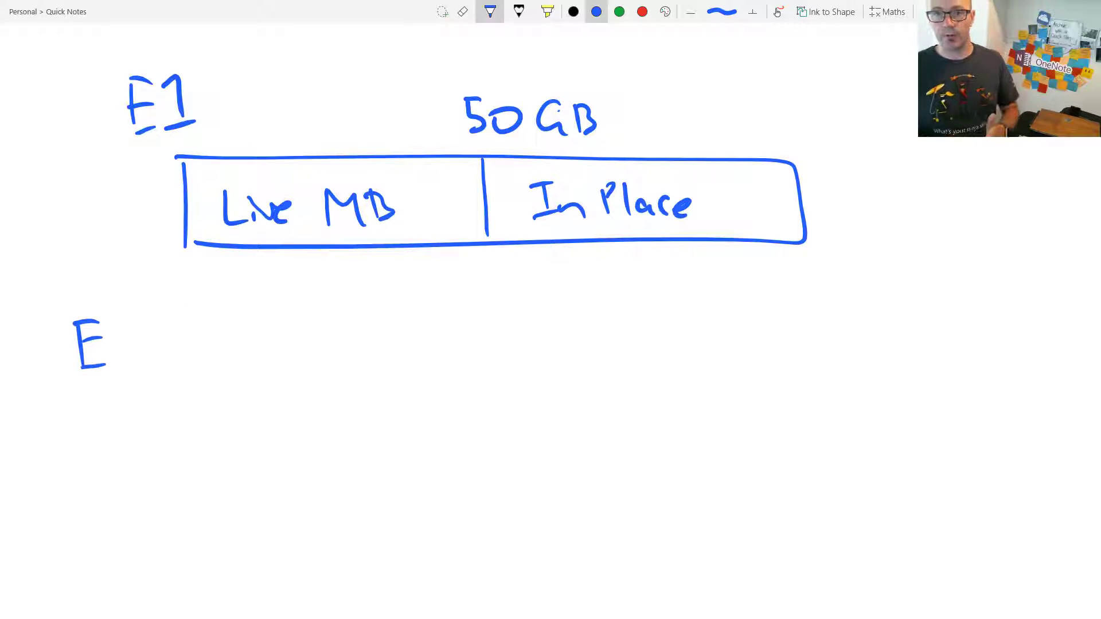
pyautogui.moveTo(104, 324); pyautogui.dragTo(125, 356)
pyautogui.moveTo(165, 308)
pyautogui.mouseDown()
pyautogui.moveTo(148, 367)
pyautogui.moveTo(178, 354)
pyautogui.moveTo(201, 439)
pyautogui.mouseUp()
pyautogui.moveTo(189, 382)
pyautogui.mouseDown()
pyautogui.moveTo(522, 376)
pyautogui.moveTo(797, 435)
pyautogui.moveTo(176, 437)
pyautogui.mouseUp()
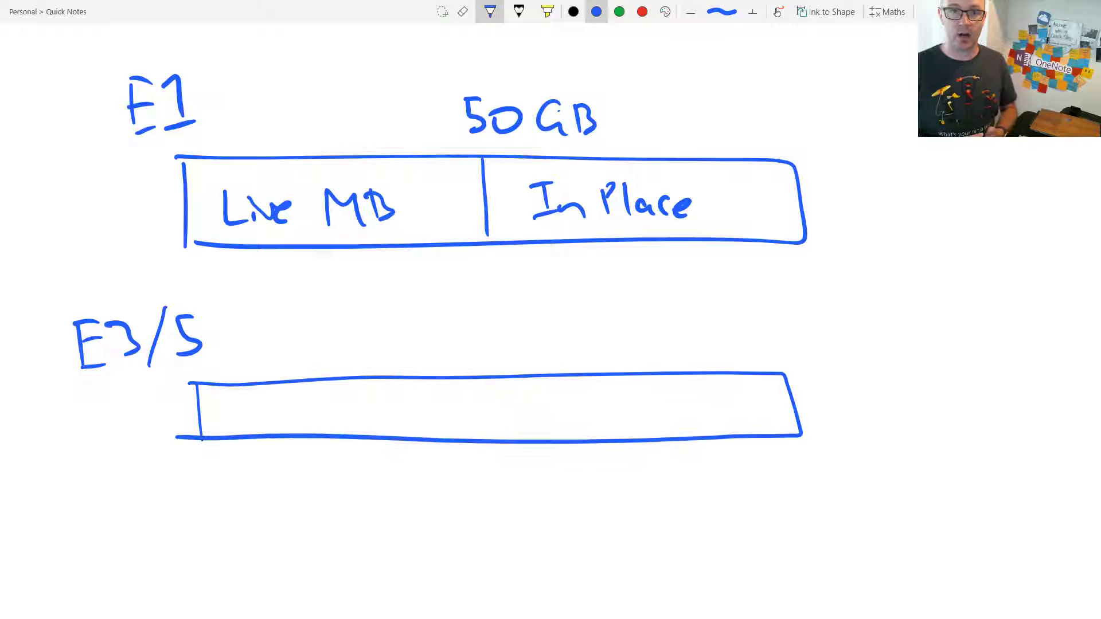
pyautogui.moveTo(415, 389); pyautogui.dragTo(446, 420)
pyautogui.moveTo(456, 403)
pyautogui.mouseDown()
pyautogui.moveTo(457, 419)
pyautogui.moveTo(455, 403)
pyautogui.mouseUp()
pyautogui.moveTo(464, 408)
pyautogui.mouseDown()
pyautogui.moveTo(500, 408)
pyautogui.moveTo(497, 424)
pyautogui.mouseUp()
pyautogui.moveTo(556, 395)
pyautogui.mouseDown()
pyautogui.moveTo(558, 426)
pyautogui.moveTo(593, 423)
pyautogui.mouseUp()
pyautogui.moveTo(590, 394); pyautogui.dragTo(593, 421)
# Step: Draw a second box labelled 'Archive 50' with a dashed arrow pointing right from it
pyautogui.moveTo(198, 462)
pyautogui.mouseDown()
pyautogui.moveTo(200, 524)
pyautogui.moveTo(352, 461)
pyautogui.moveTo(653, 469)
pyautogui.mouseUp()
pyautogui.moveTo(193, 524); pyautogui.dragTo(616, 529)
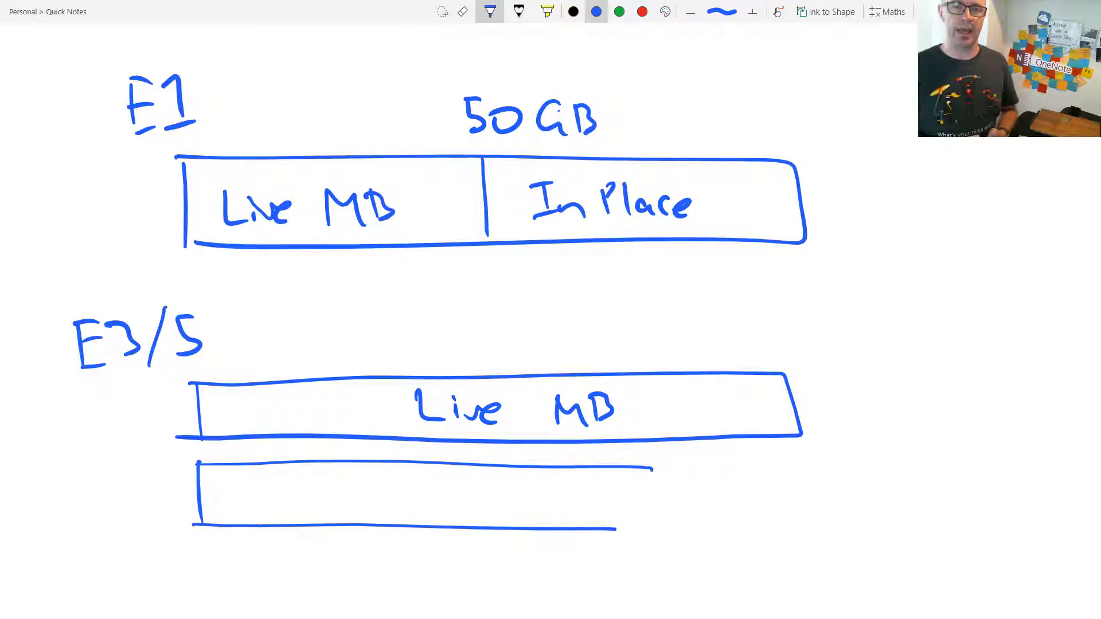
pyautogui.moveTo(223, 512)
pyautogui.mouseDown()
pyautogui.moveTo(248, 510)
pyautogui.moveTo(241, 494)
pyautogui.mouseUp()
pyautogui.moveTo(257, 513)
pyautogui.mouseDown()
pyautogui.moveTo(270, 495)
pyautogui.moveTo(287, 512)
pyautogui.moveTo(313, 508)
pyautogui.mouseUp()
pyautogui.moveTo(314, 498)
pyautogui.mouseDown()
pyautogui.moveTo(344, 492)
pyautogui.moveTo(361, 504)
pyautogui.mouseUp()
pyautogui.moveTo(417, 481); pyautogui.dragTo(410, 516)
pyautogui.moveTo(433, 497); pyautogui.dragTo(431, 496)
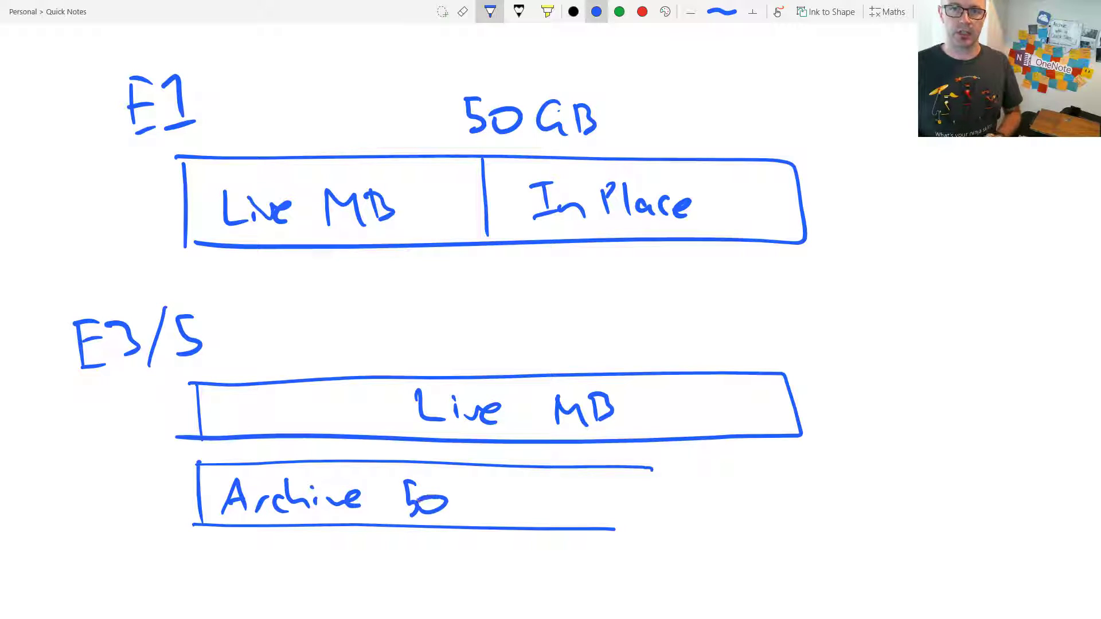
pyautogui.moveTo(603, 499); pyautogui.dragTo(637, 500)
pyautogui.moveTo(663, 503); pyautogui.dragTo(711, 502)
pyautogui.moveTo(744, 505); pyautogui.dragTo(750, 505)
pyautogui.moveTo(777, 505); pyautogui.dragTo(821, 504)
pyautogui.moveTo(840, 503); pyautogui.dragTo(862, 506)
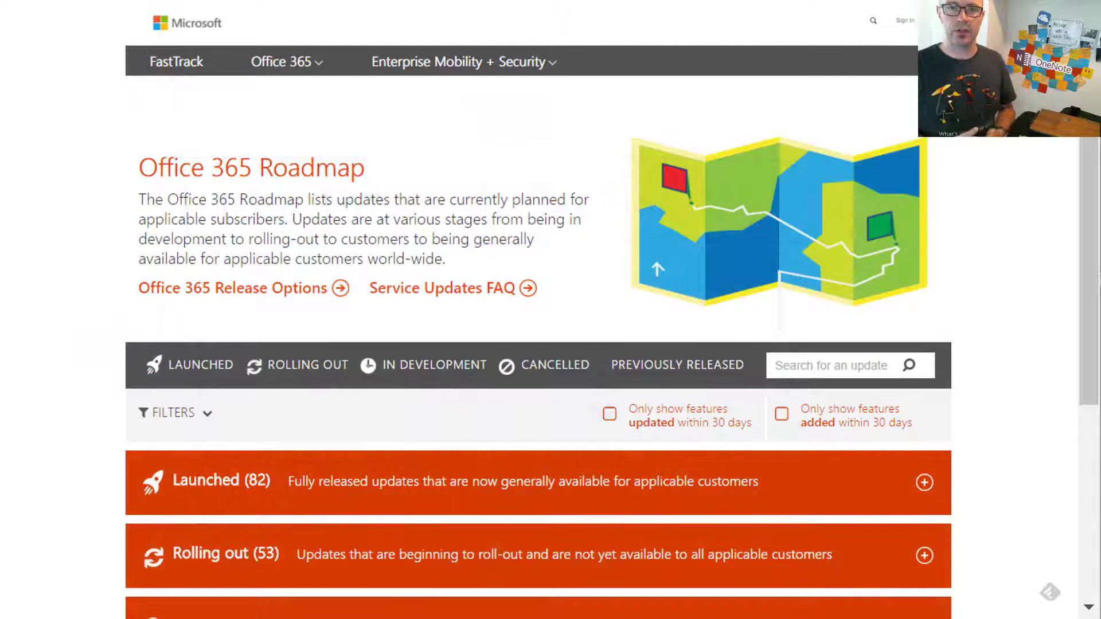
# Step: Expand the Rolling out (53) list and the 'Default Mailbox size increasing for E3/E5' entry
pyautogui.scroll(-4, 539, 344)
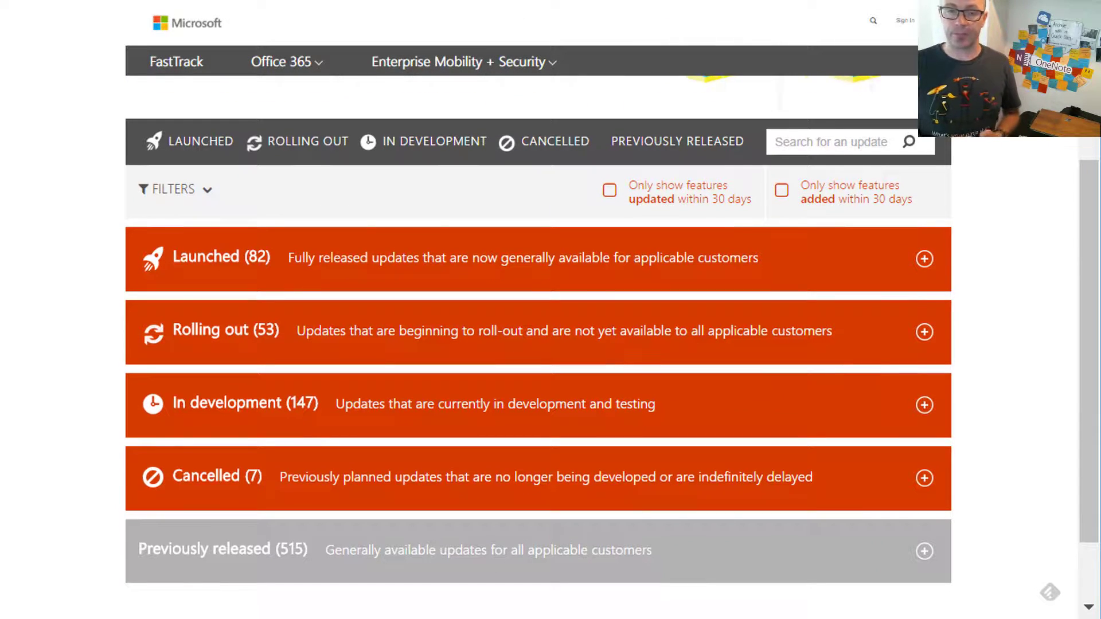
pyautogui.click(174, 324)
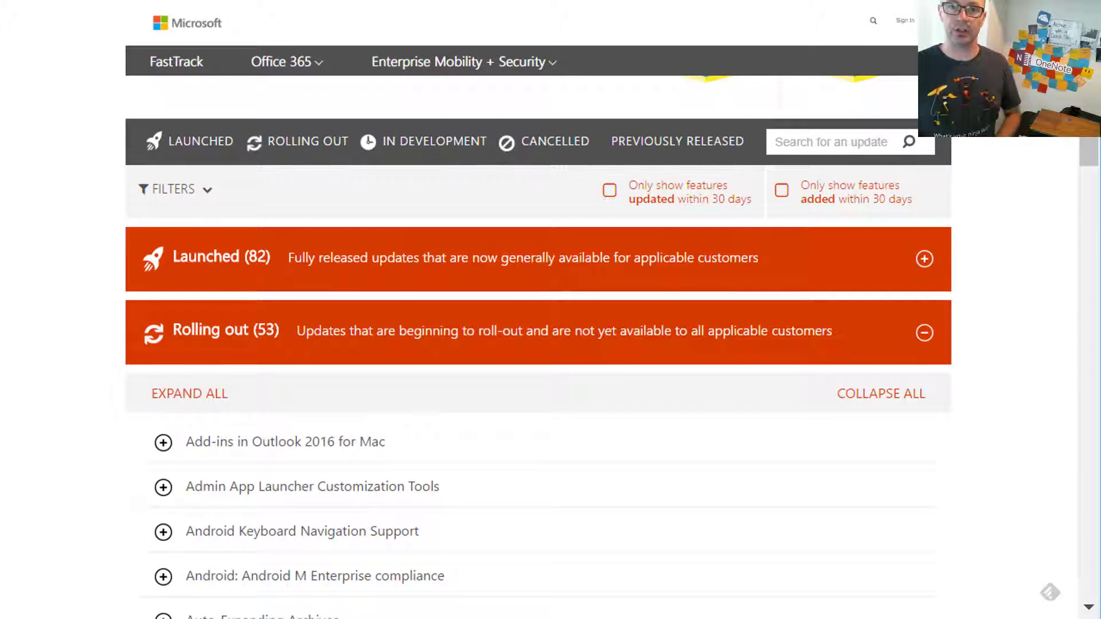
pyautogui.scroll(-6, 539, 344)
pyautogui.click(172, 422)
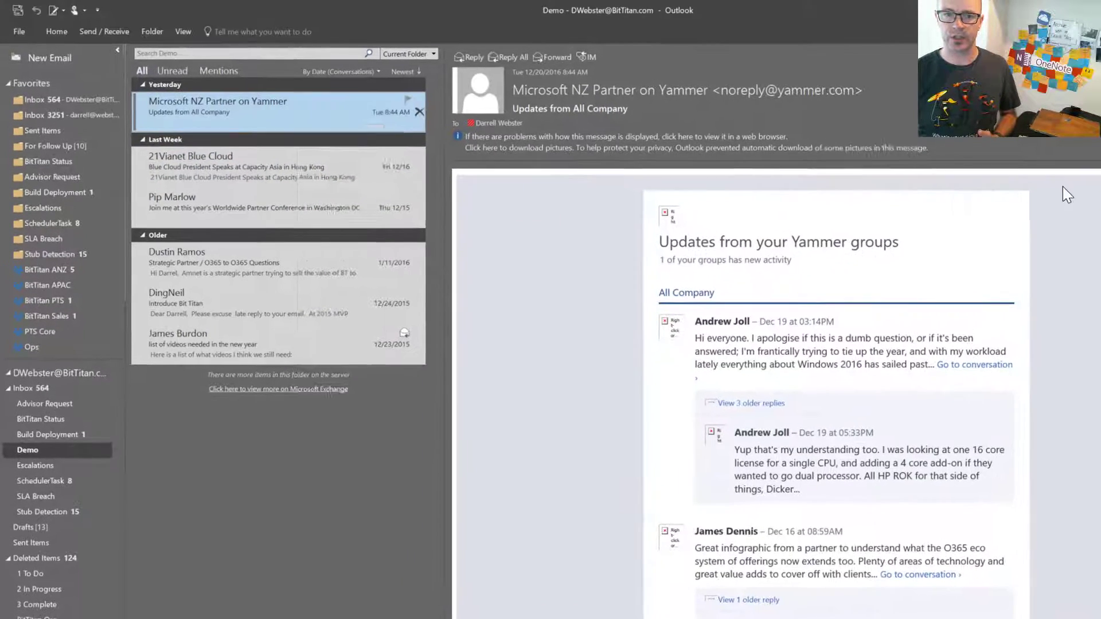
pyautogui.rightClick(261, 113)
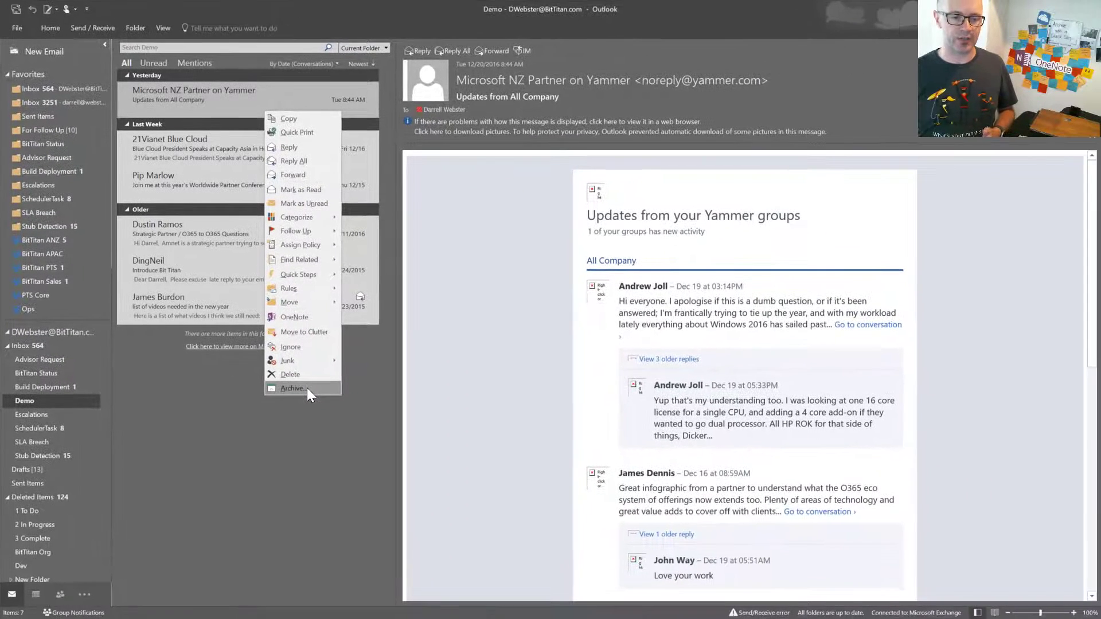
pyautogui.click(165, 483)
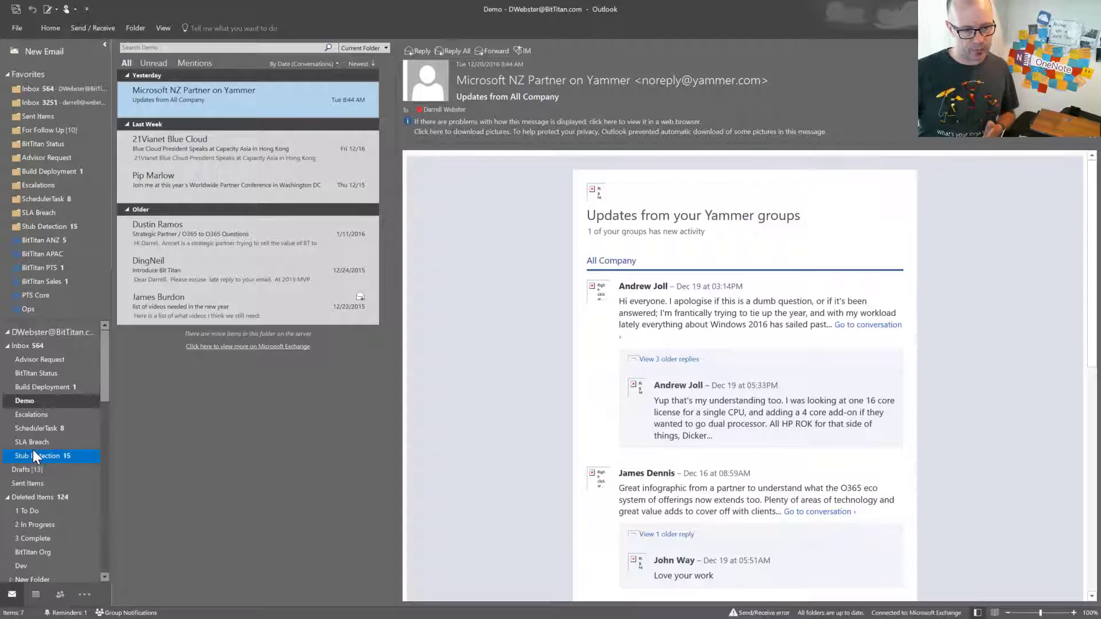
pyautogui.scroll(-2, 32, 450)
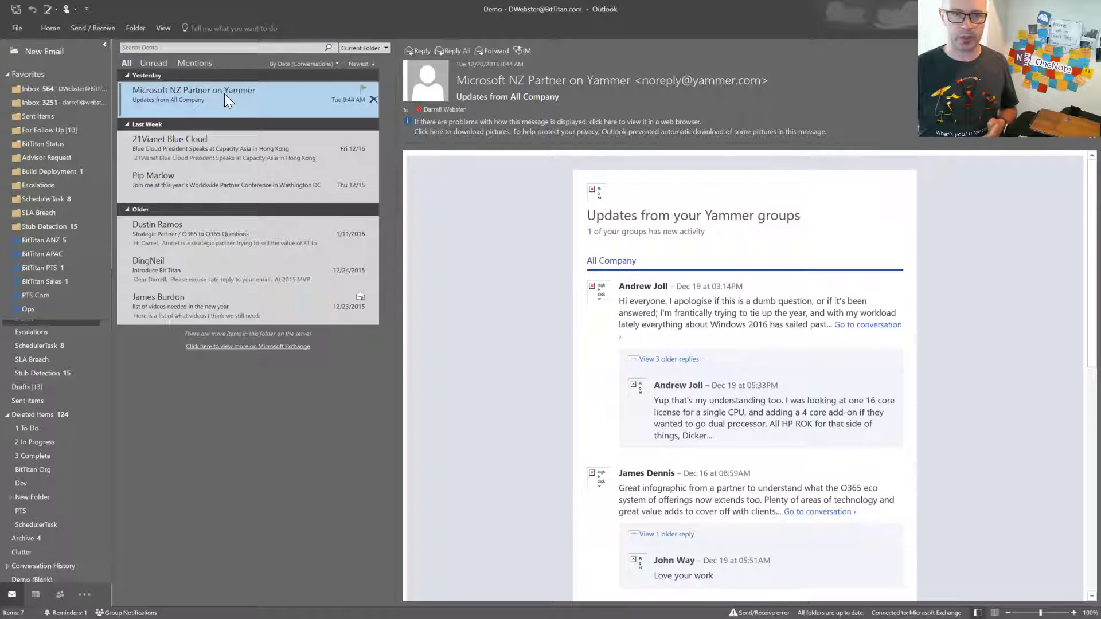
# Step: Create a new Move to Folder quick step from Manage Quick Steps
pyautogui.click(50, 29)
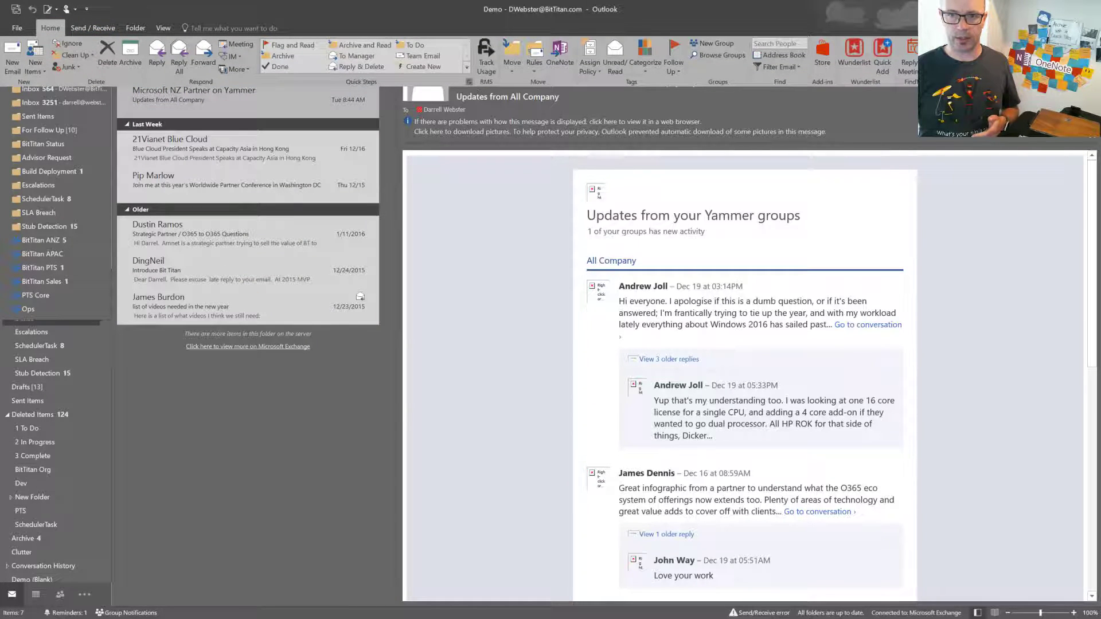
pyautogui.click(469, 82)
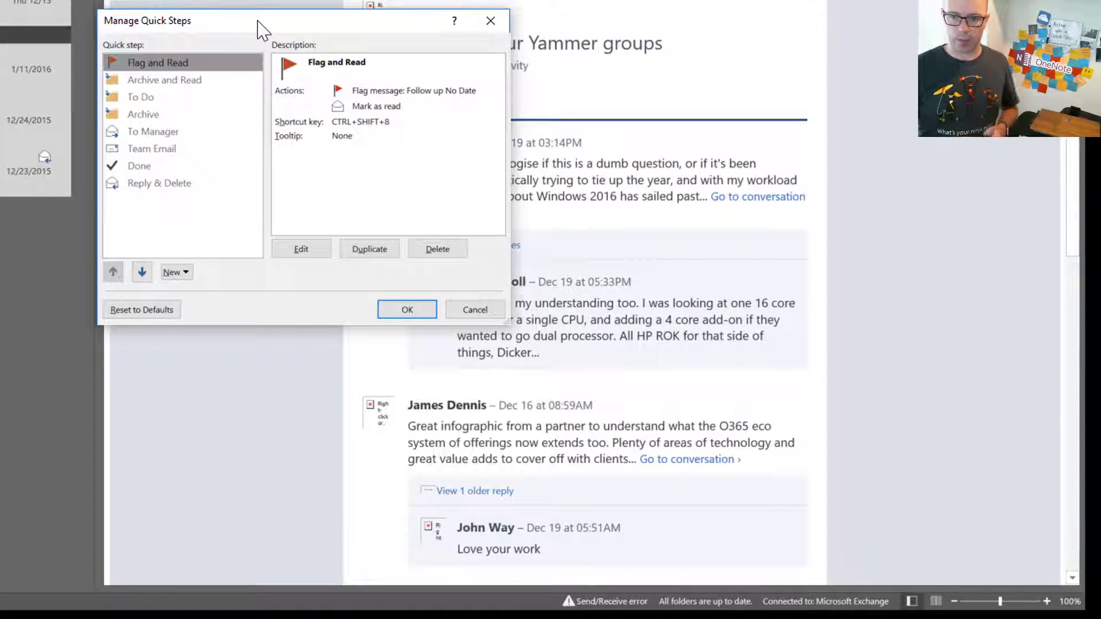
pyautogui.click(173, 272)
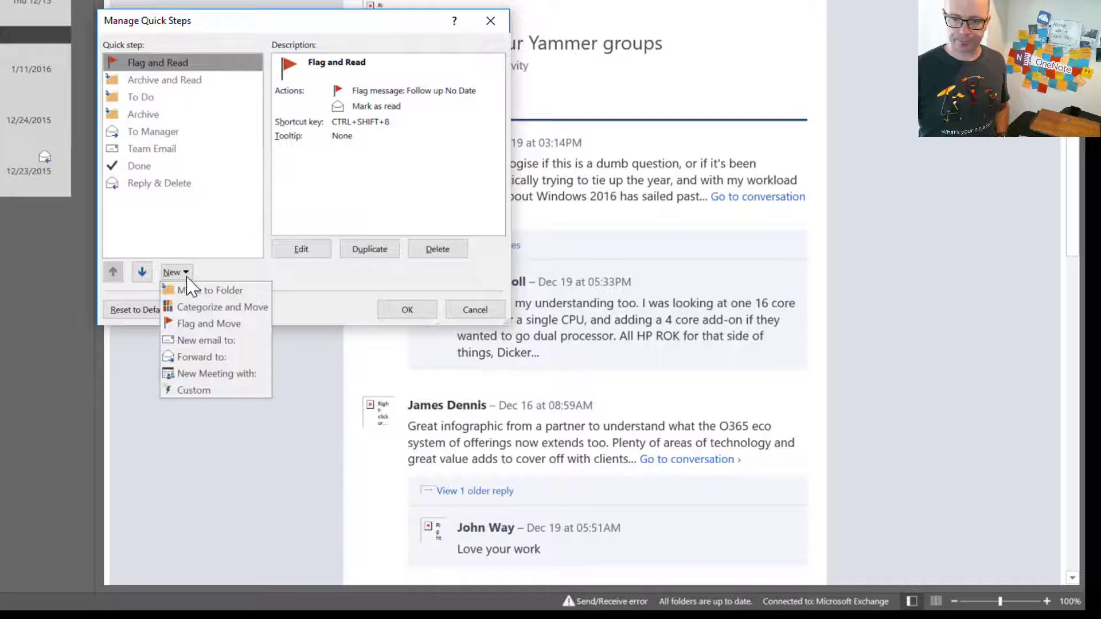
pyautogui.click(189, 291)
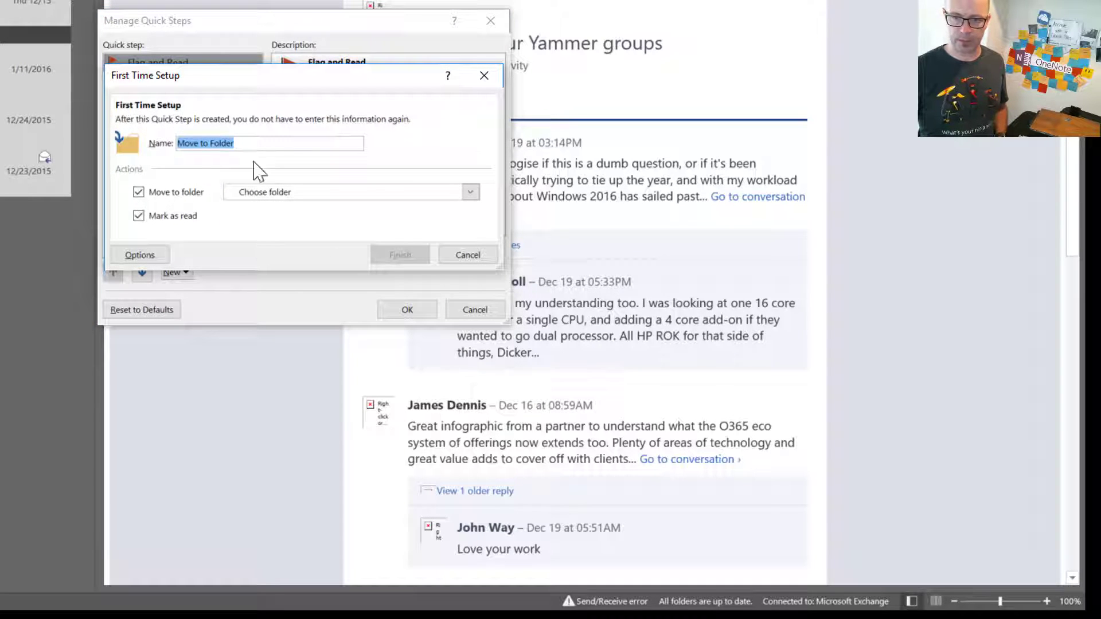
# Step: Replace 'Folder' in the quick step name with 'Online Archive'
pyautogui.click(211, 143)
pyautogui.doubleClick(218, 143)
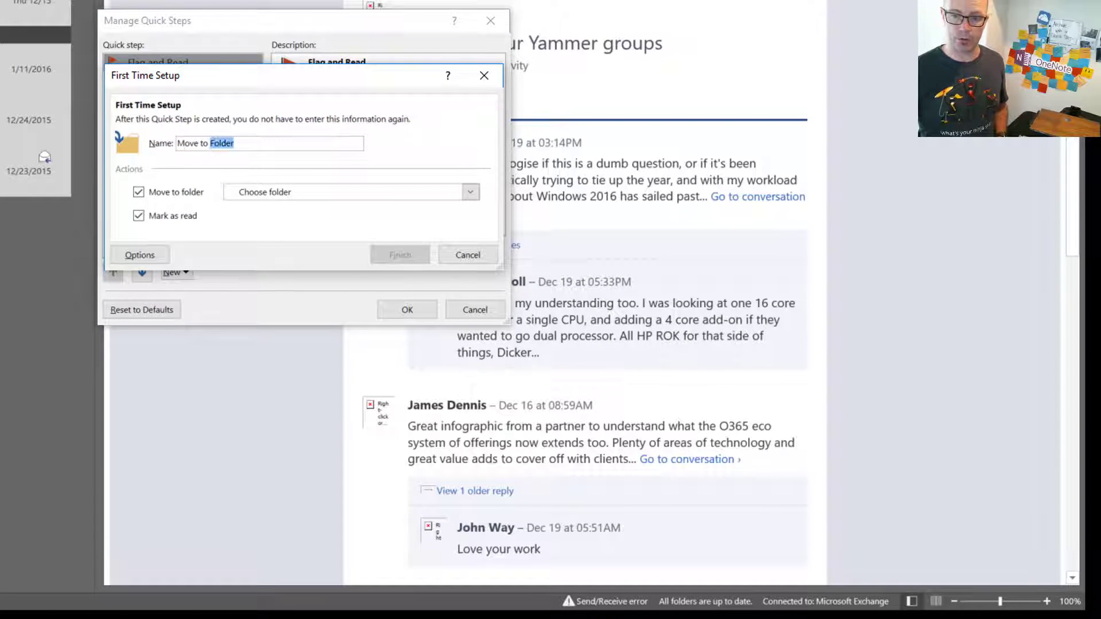
pyautogui.write('Online')
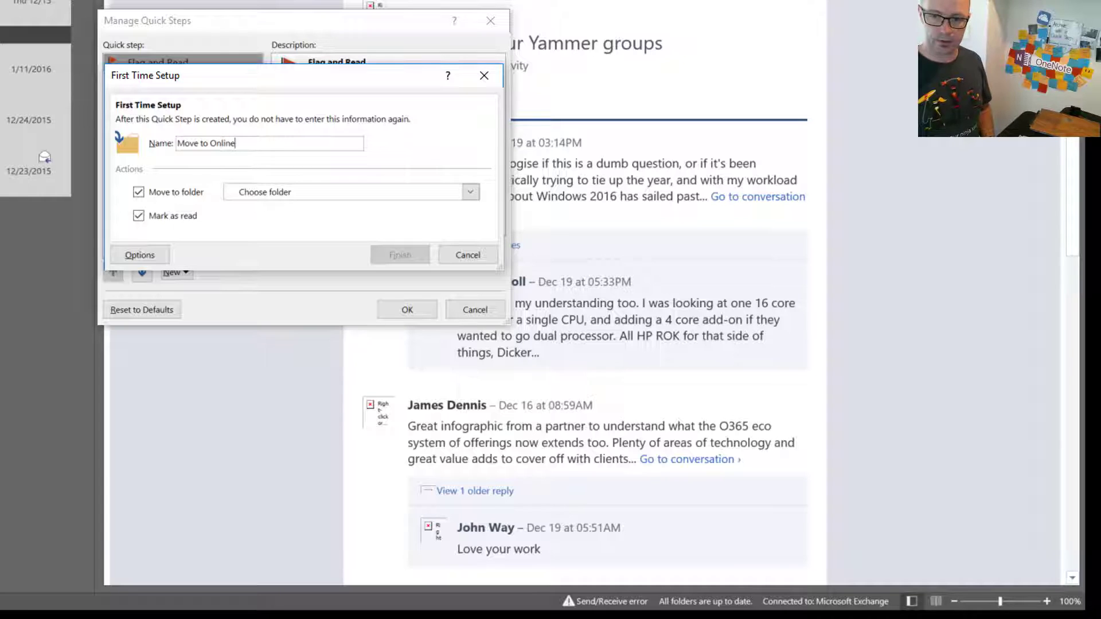
pyautogui.write(' ARchive')
pyautogui.press('BackSpace')
pyautogui.press('BackSpace')
pyautogui.press('BackSpace')
pyautogui.press('BackSpace')
pyautogui.press('BackSpace')
pyautogui.press('BackSpace')
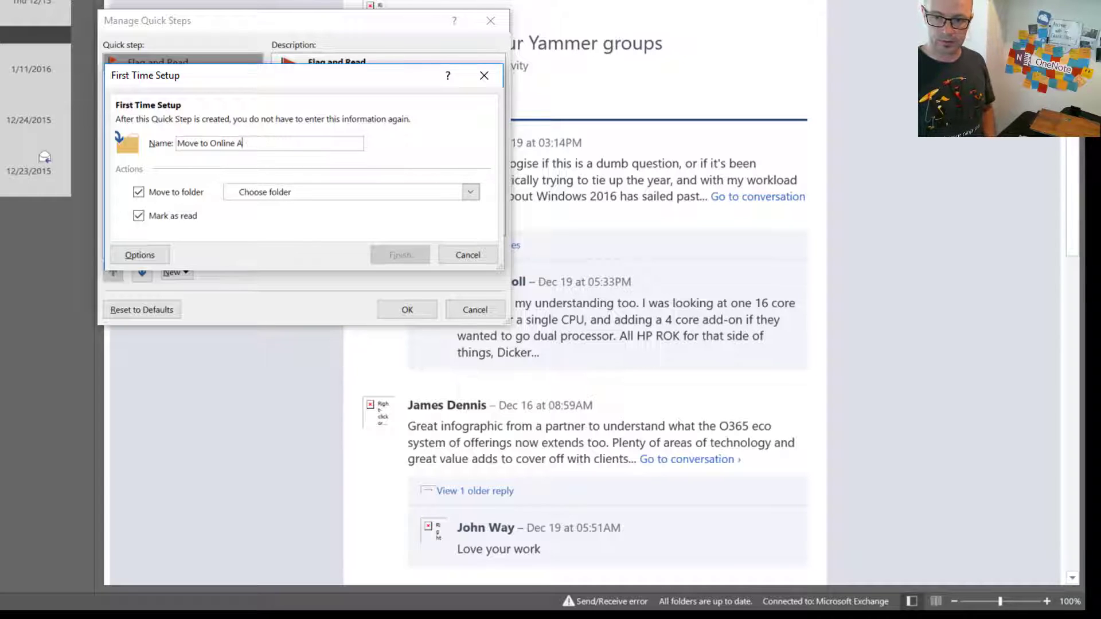
pyautogui.write('rchibe')
pyautogui.press('BackSpace')
pyautogui.press('BackSpace')
# Step: Finish the name and set the quick step's destination to the Online Archive's Inbox folder
pyautogui.write('ve')
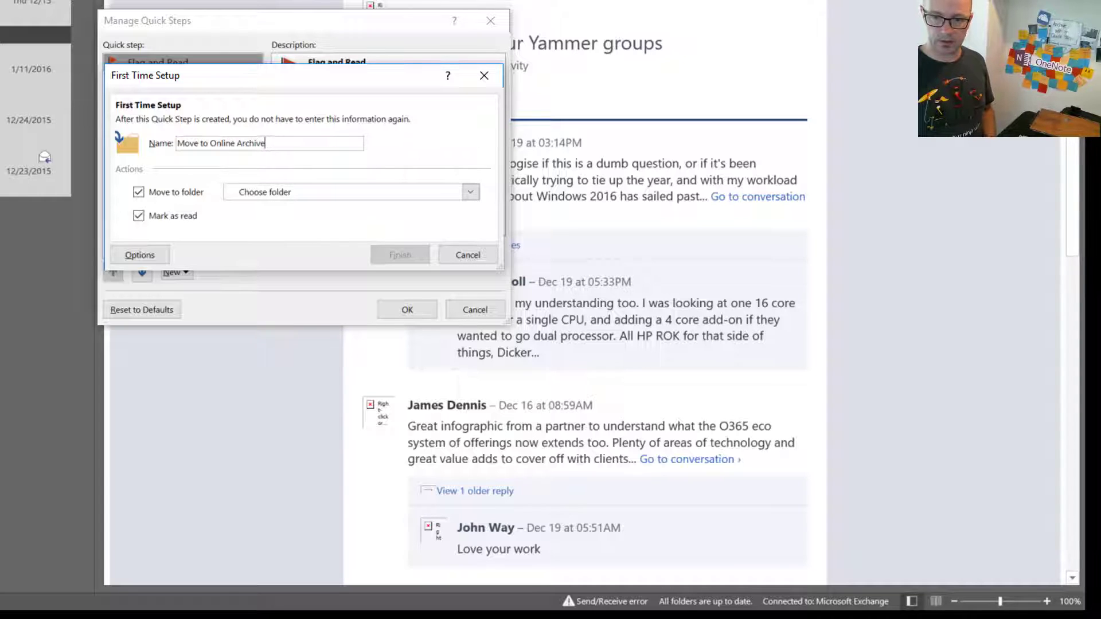
pyautogui.click(471, 192)
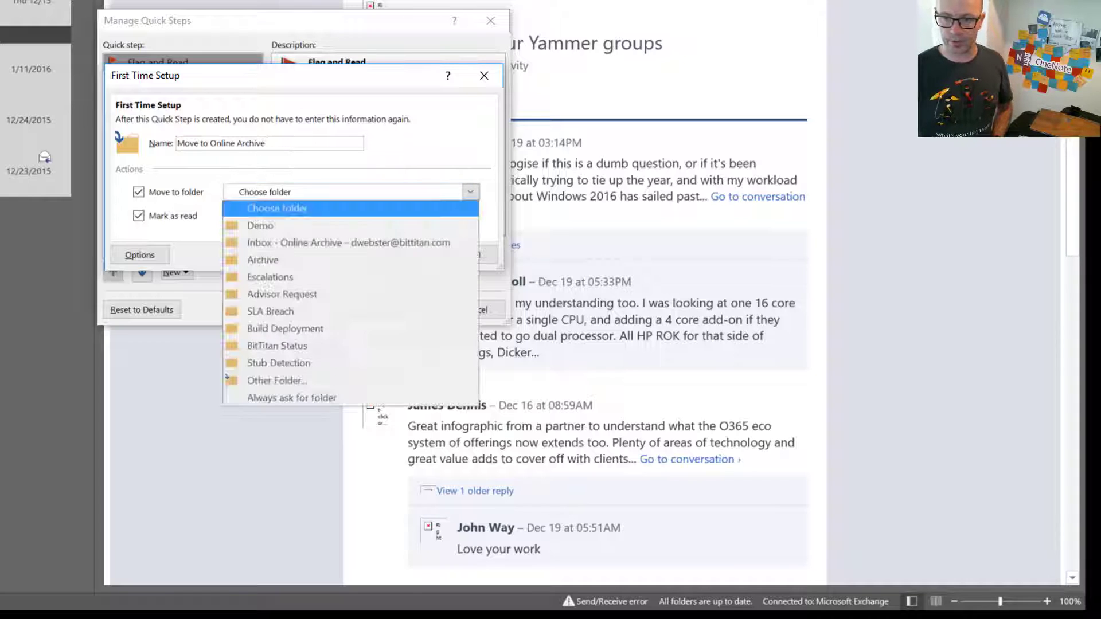
pyautogui.click(278, 382)
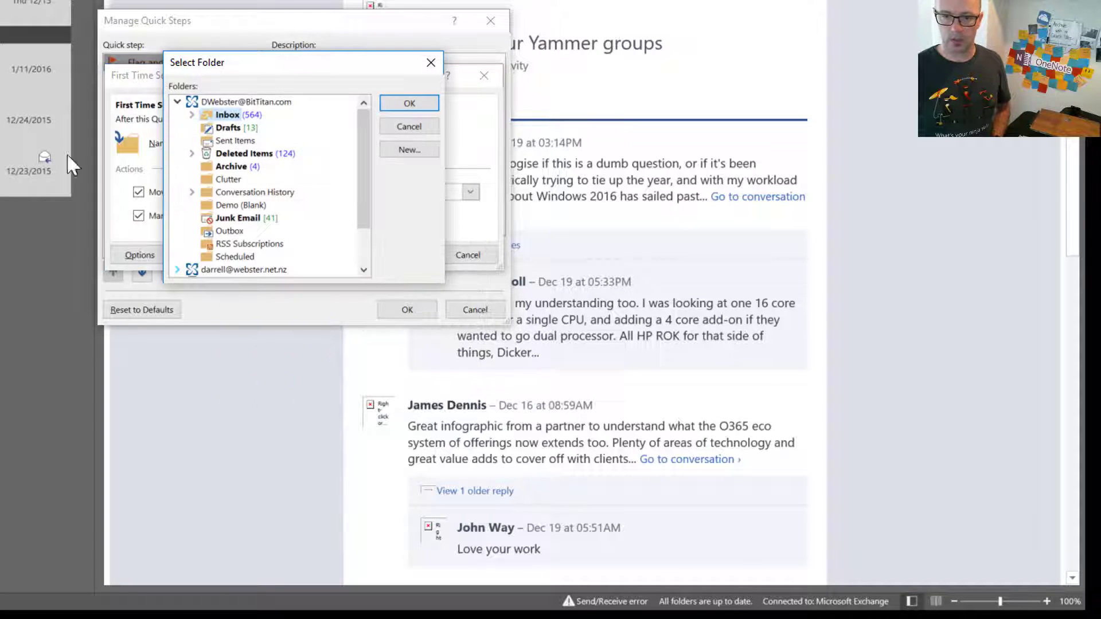
pyautogui.scroll(-3, 363, 172)
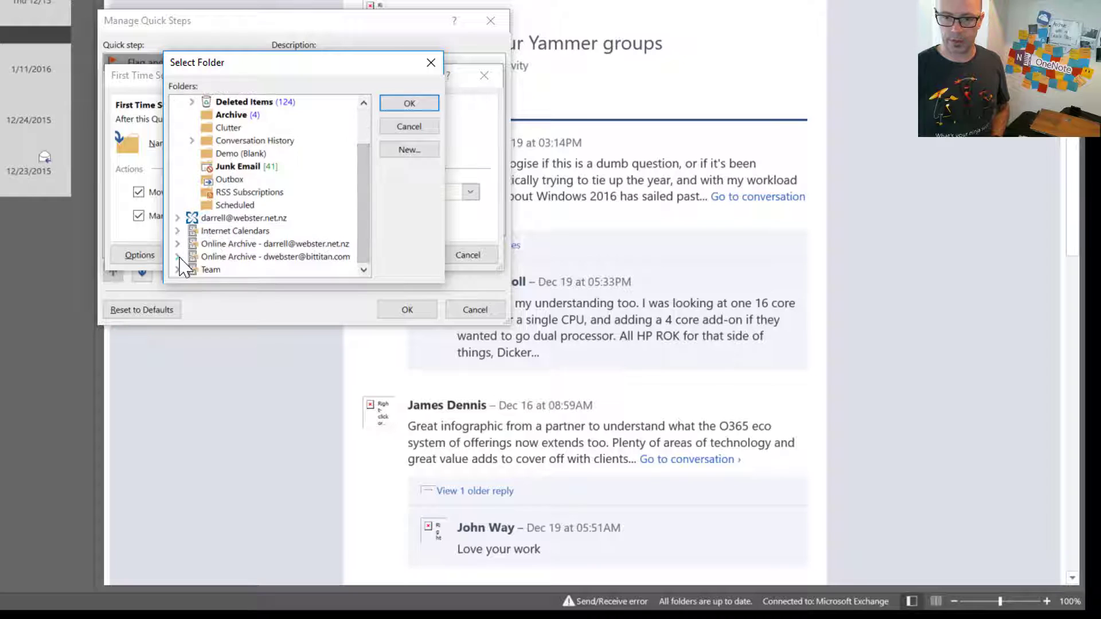
pyautogui.click(178, 257)
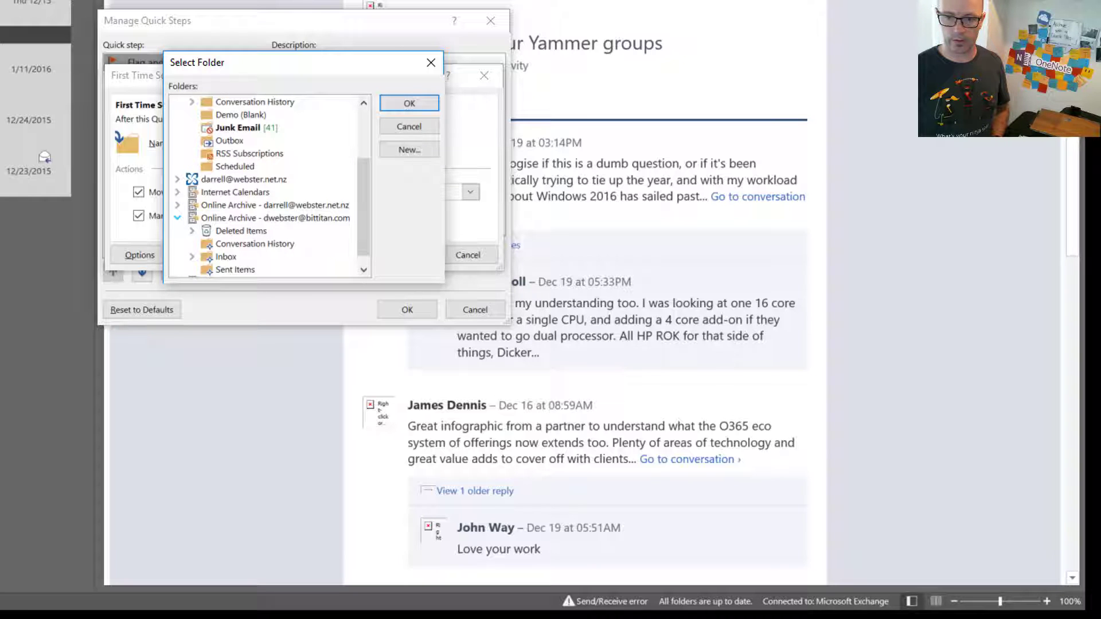
pyautogui.click(225, 257)
pyautogui.click(407, 105)
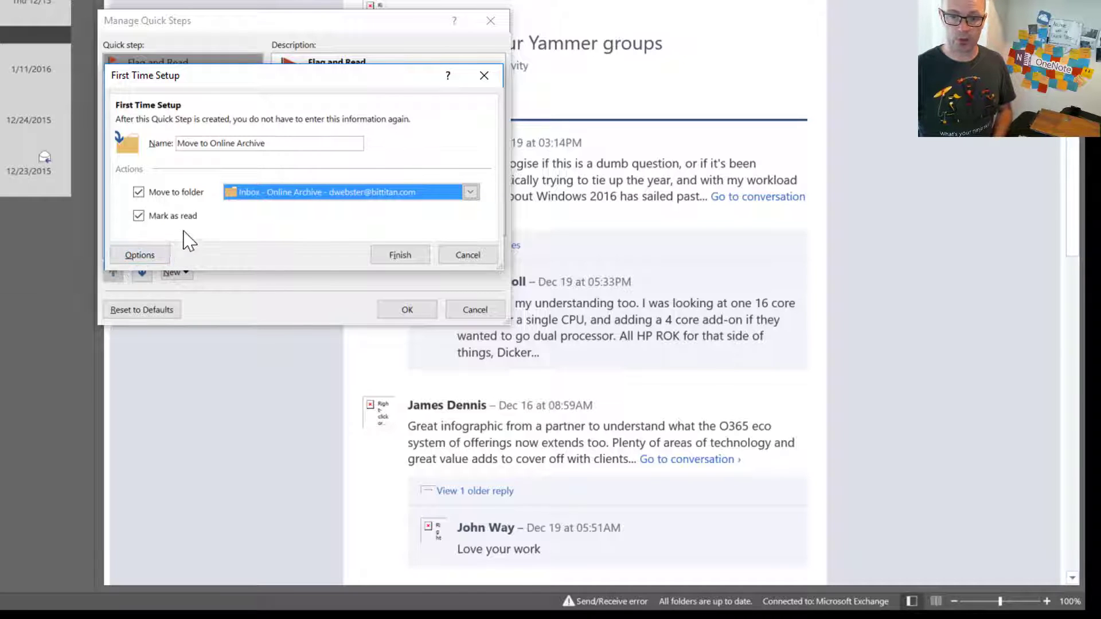
# Step: Assign the quick step the shortcut key CTRL+SHIFT+9
pyautogui.click(143, 258)
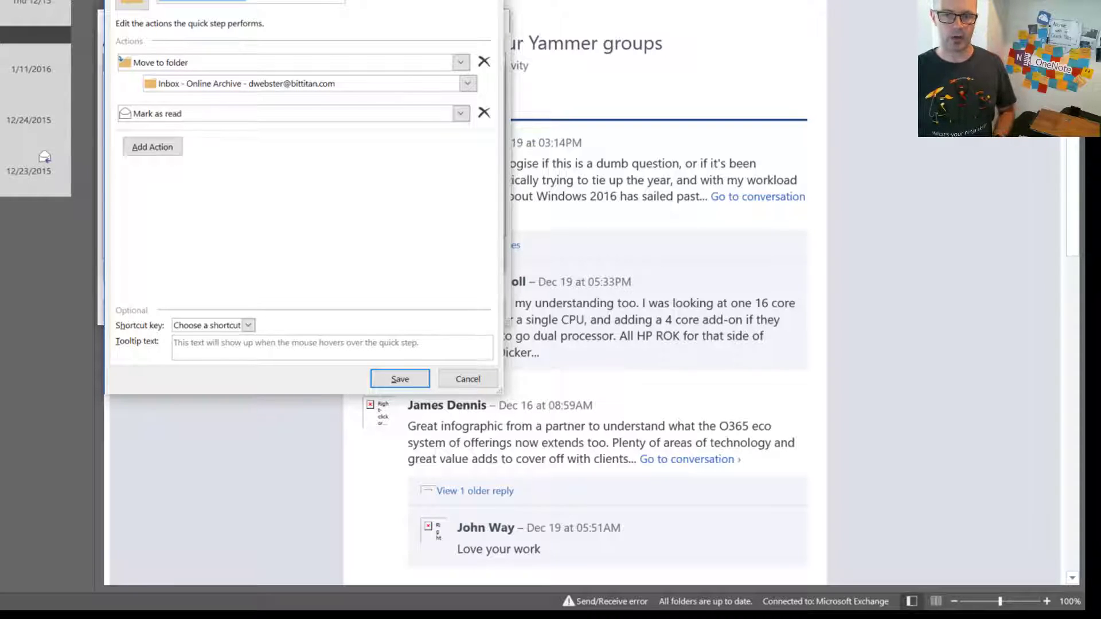
pyautogui.click(248, 325)
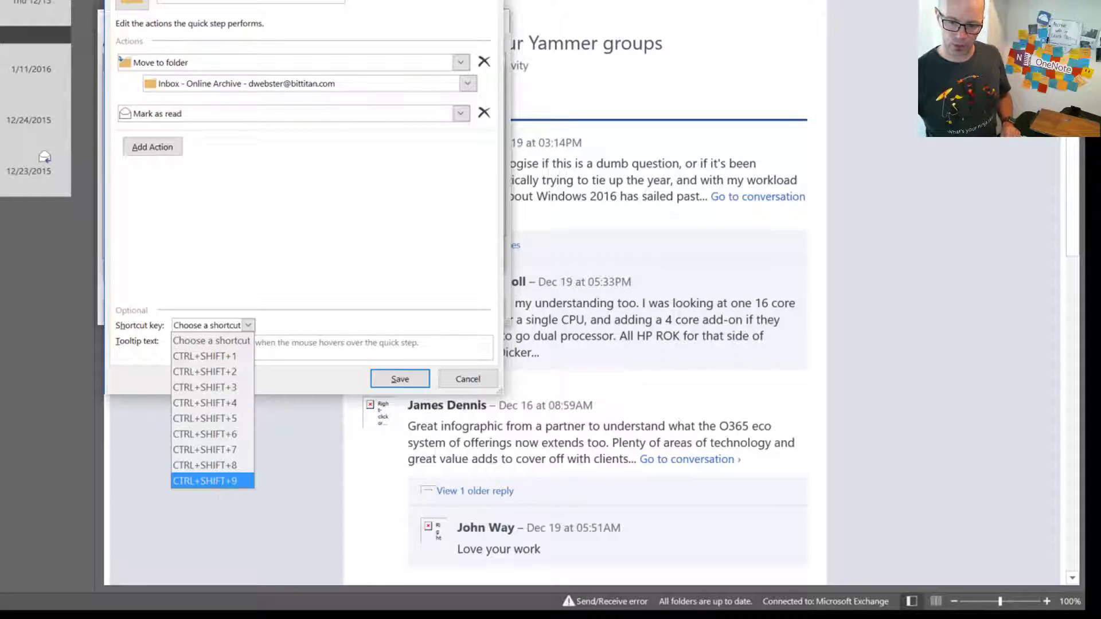
pyautogui.click(216, 482)
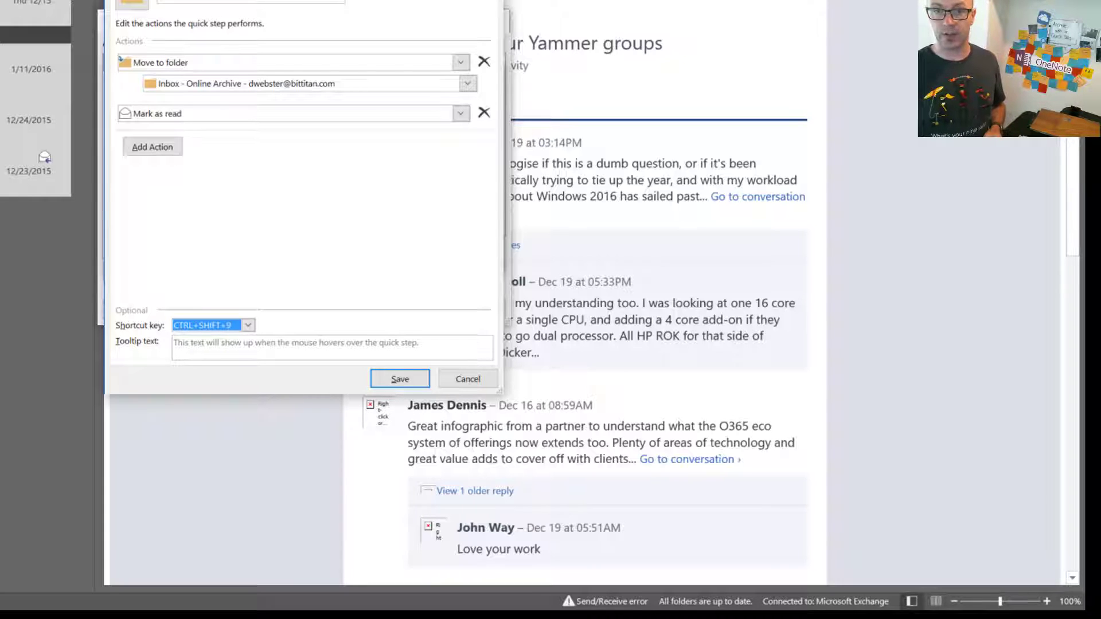
# Step: Add the tooltip 'Will move the item to the online archive' and save the quick step
pyautogui.click(192, 351)
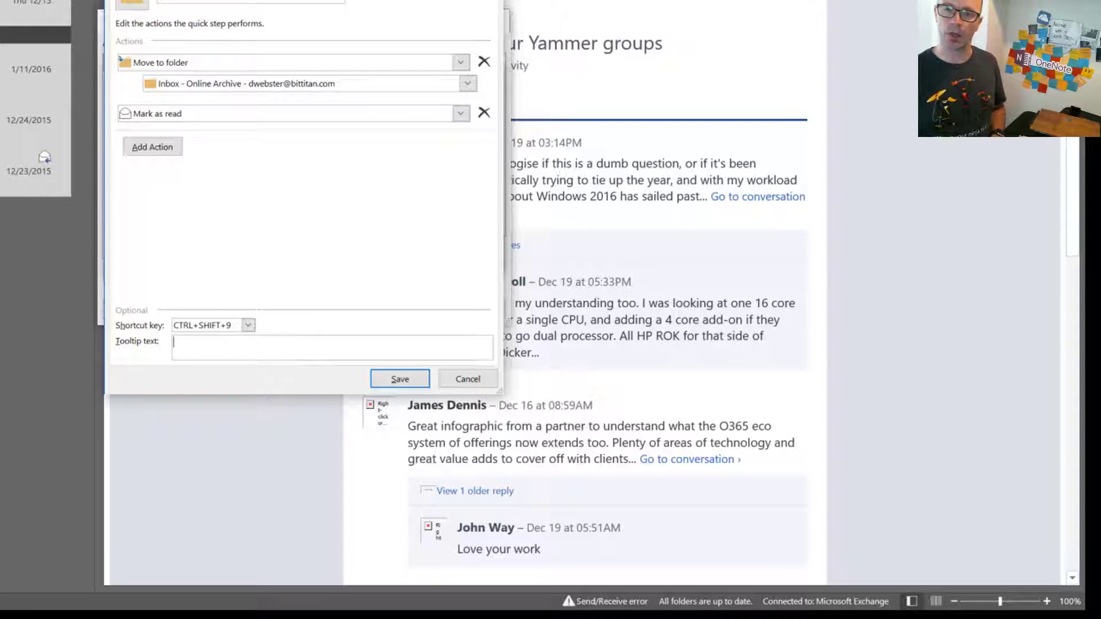
pyautogui.write('Wi')
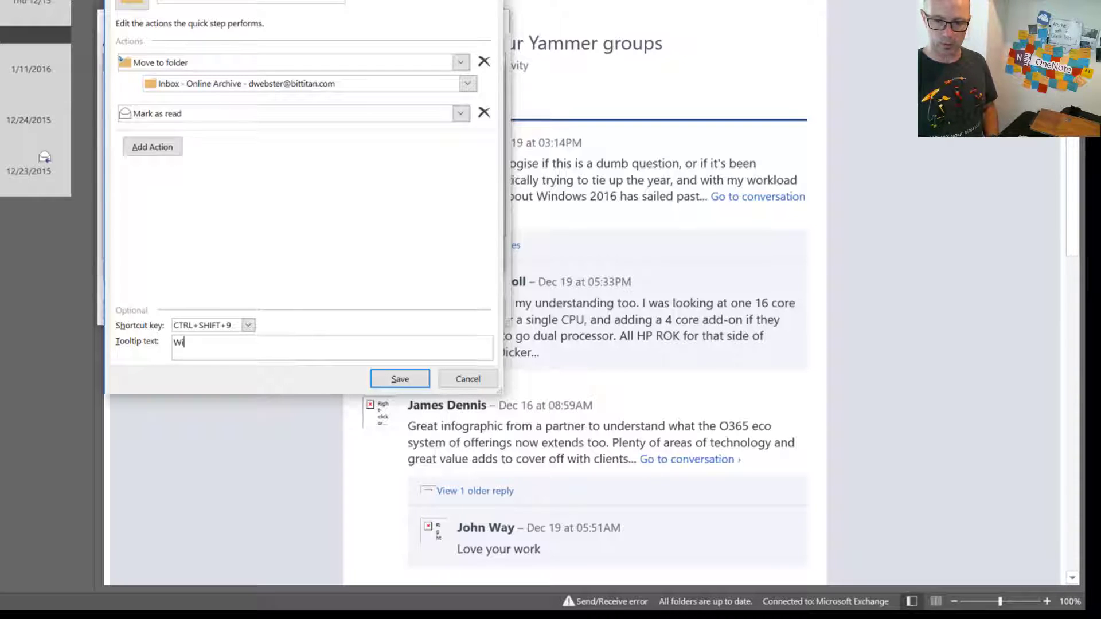
pyautogui.write('ll move the')
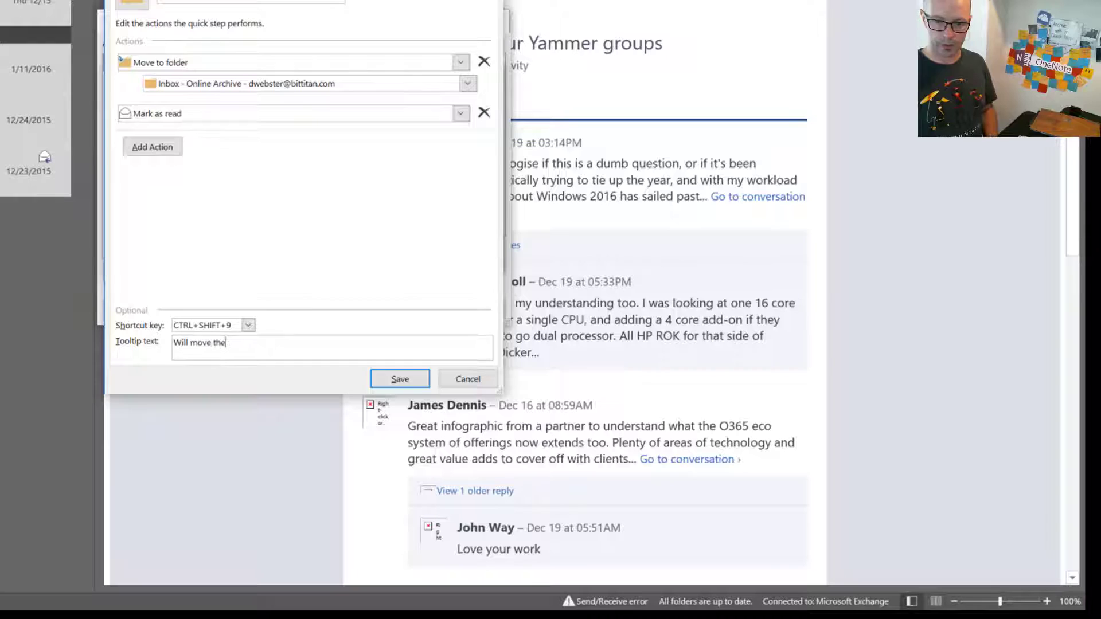
pyautogui.write(' item to the on')
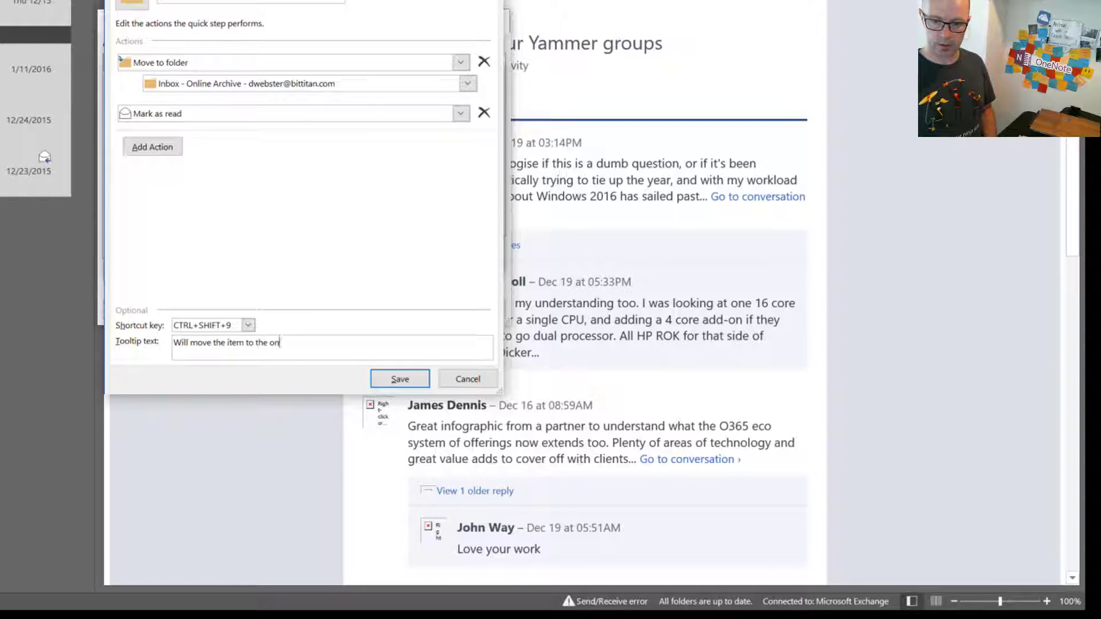
pyautogui.write('line arhcive')
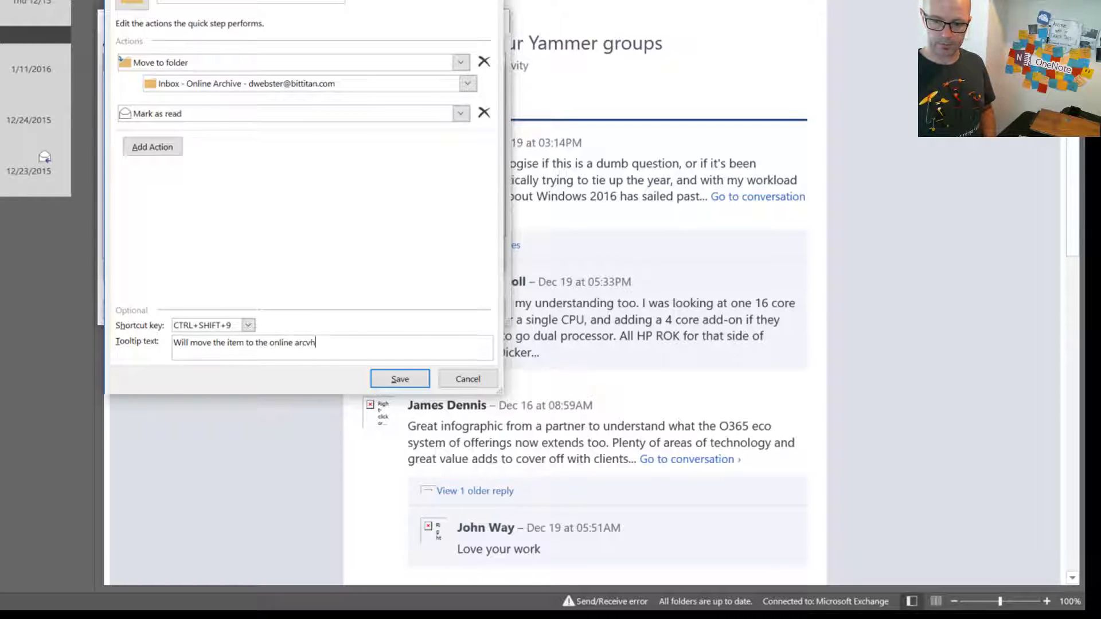
pyautogui.press('BackSpace')
pyautogui.press('BackSpace')
pyautogui.press('BackSpace')
pyautogui.press('BackSpace')
pyautogui.press('BackSpace')
pyautogui.write('chive')
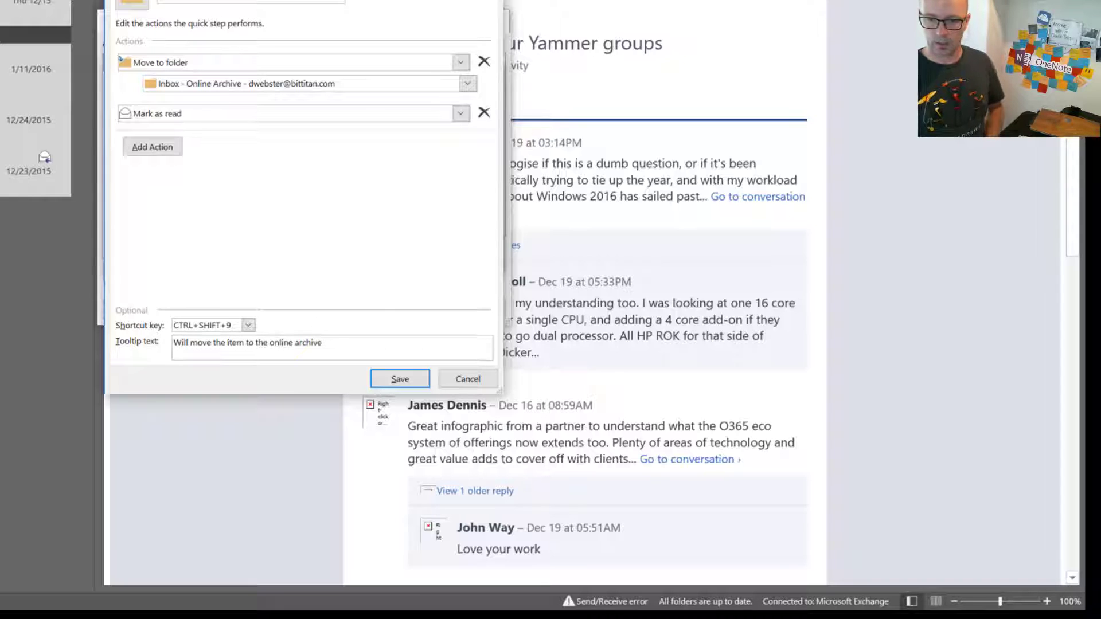
pyautogui.click(399, 379)
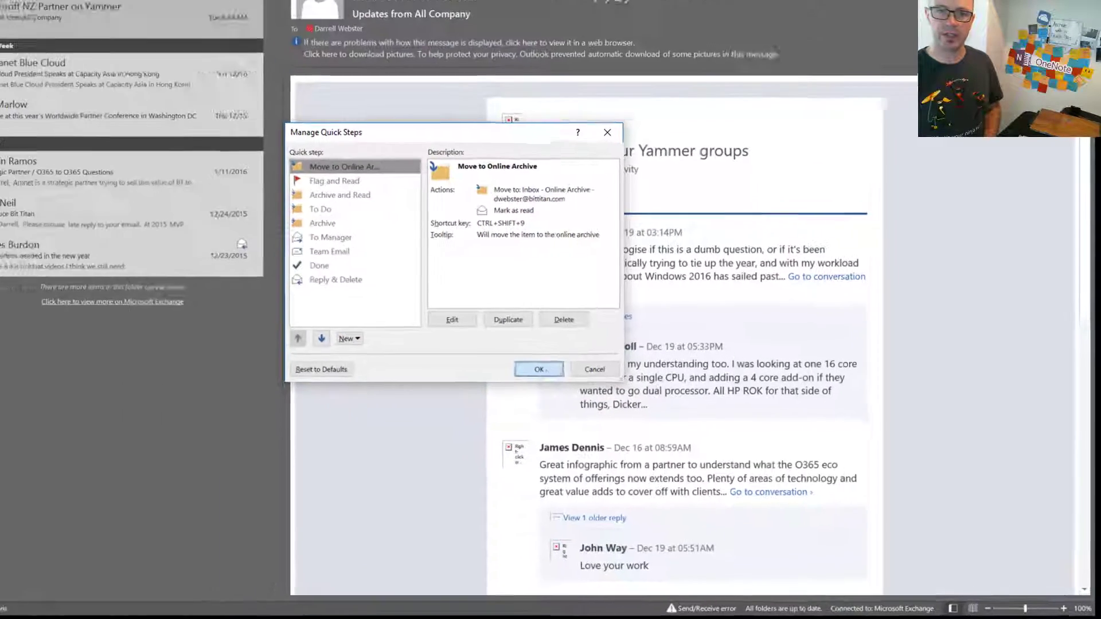
# Step: Close Manage Quick Steps, go to the Online Archive Inbox, and open the Microsoft NZ Partner on Yammer message
pyautogui.click(416, 313)
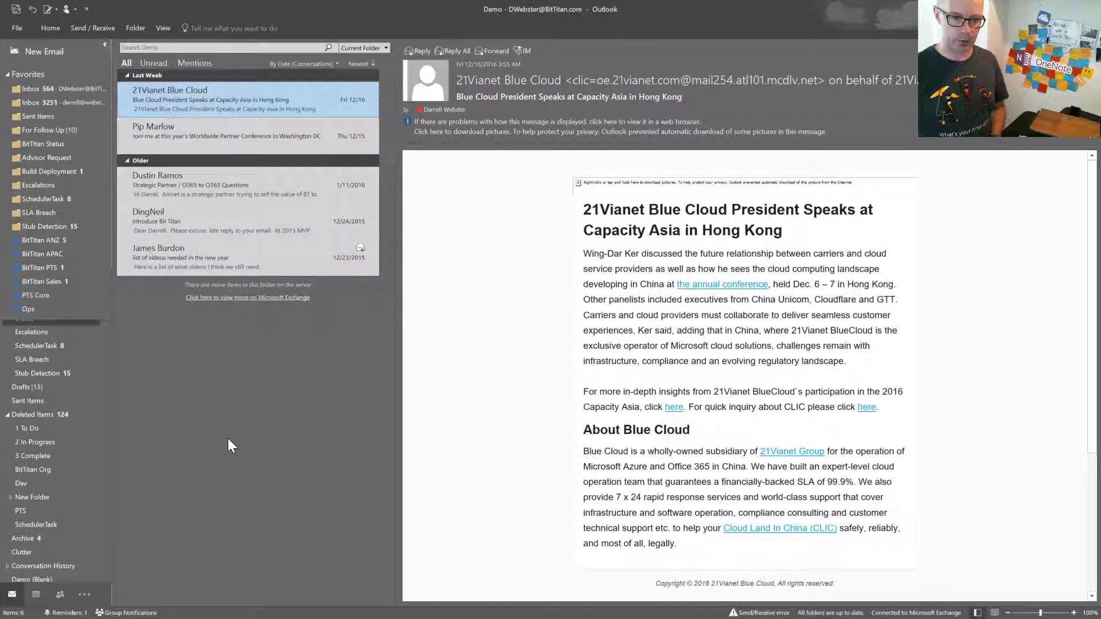
pyautogui.scroll(-6, 92, 480)
pyautogui.scroll(-5, 97, 479)
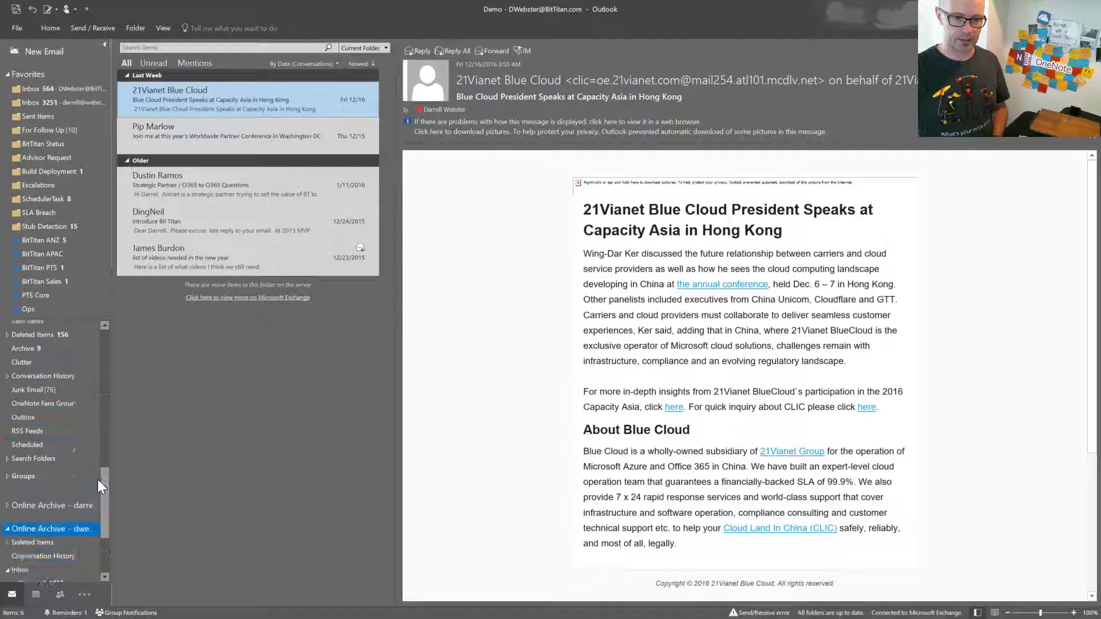
pyautogui.click(37, 424)
pyautogui.click(26, 464)
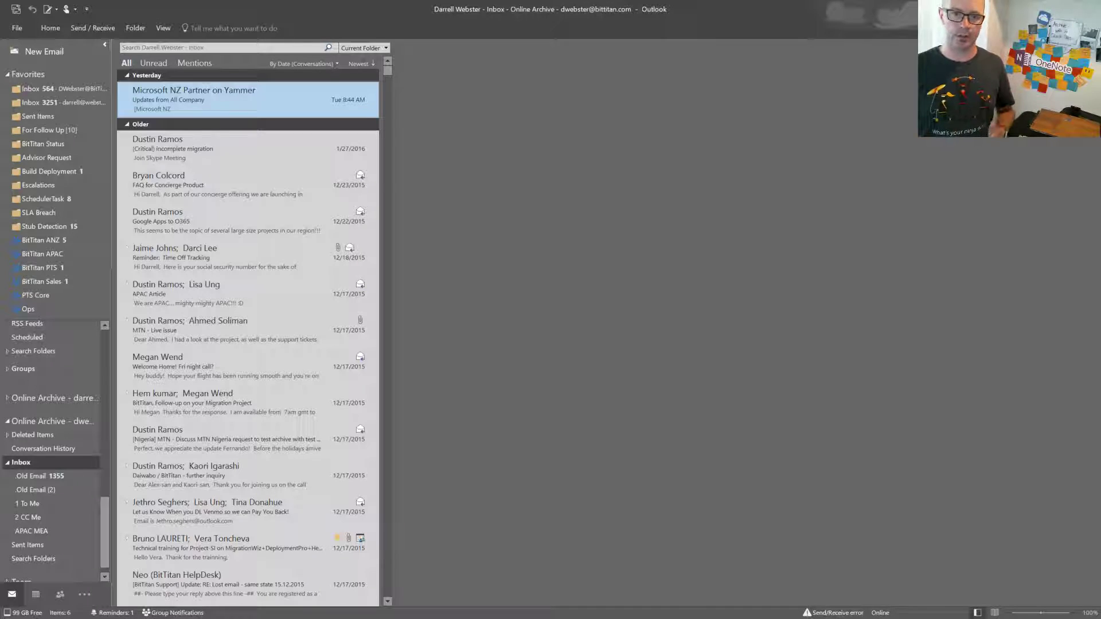
pyautogui.click(258, 99)
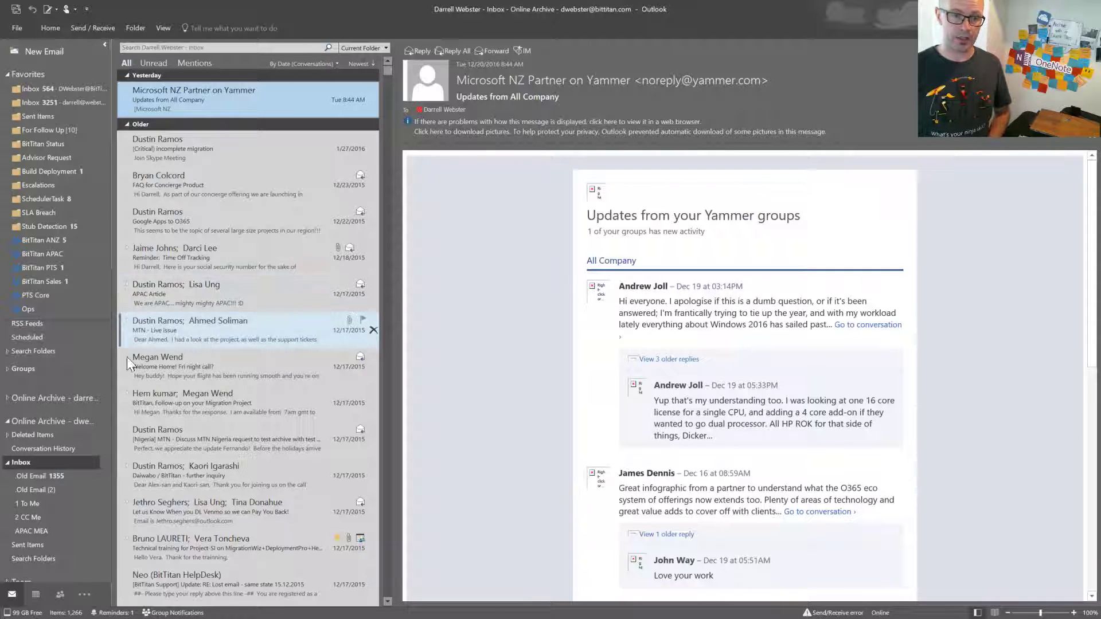
# Step: Select all five Demo messages, from 21Vianet to the last, and expand the Home ribbon
pyautogui.scroll(10, 74, 405)
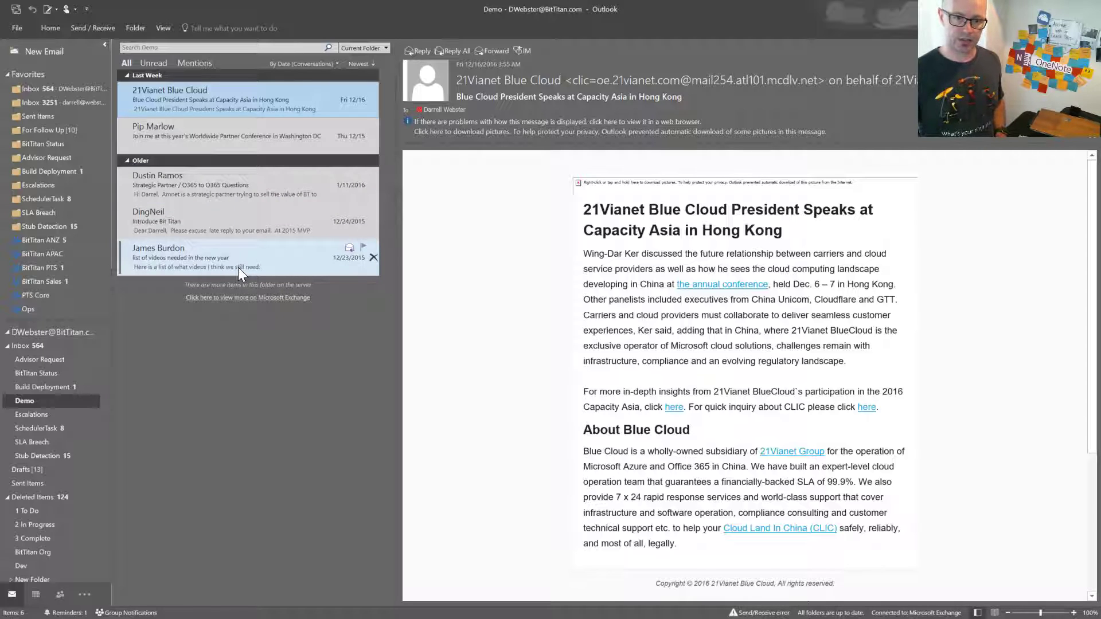
pyautogui.keyDown('shift'); pyautogui.click(244, 230); pyautogui.keyUp('shift')
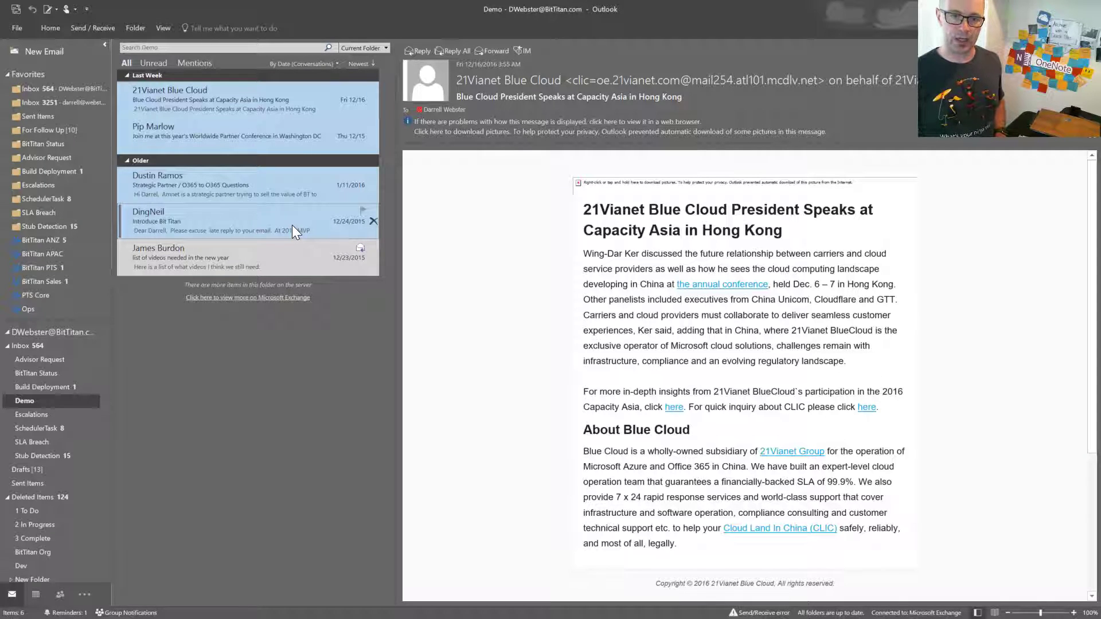
pyautogui.click(262, 94)
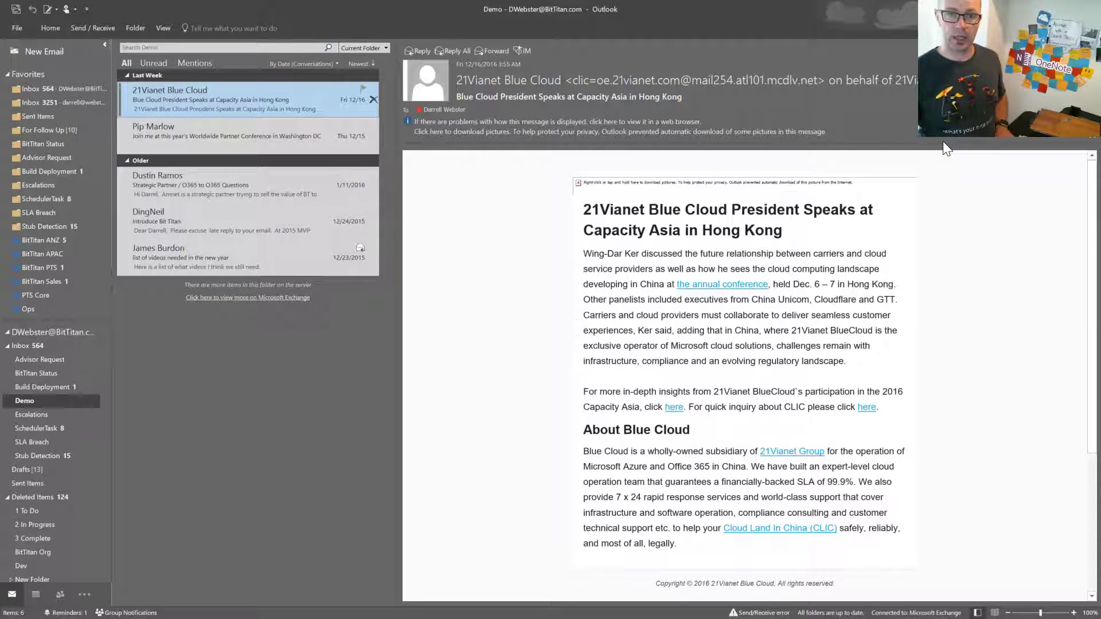
pyautogui.keyDown('ctrl'); pyautogui.click(275, 136); pyautogui.keyUp('ctrl')
pyautogui.keyDown('ctrl'); pyautogui.click(262, 179); pyautogui.keyUp('ctrl')
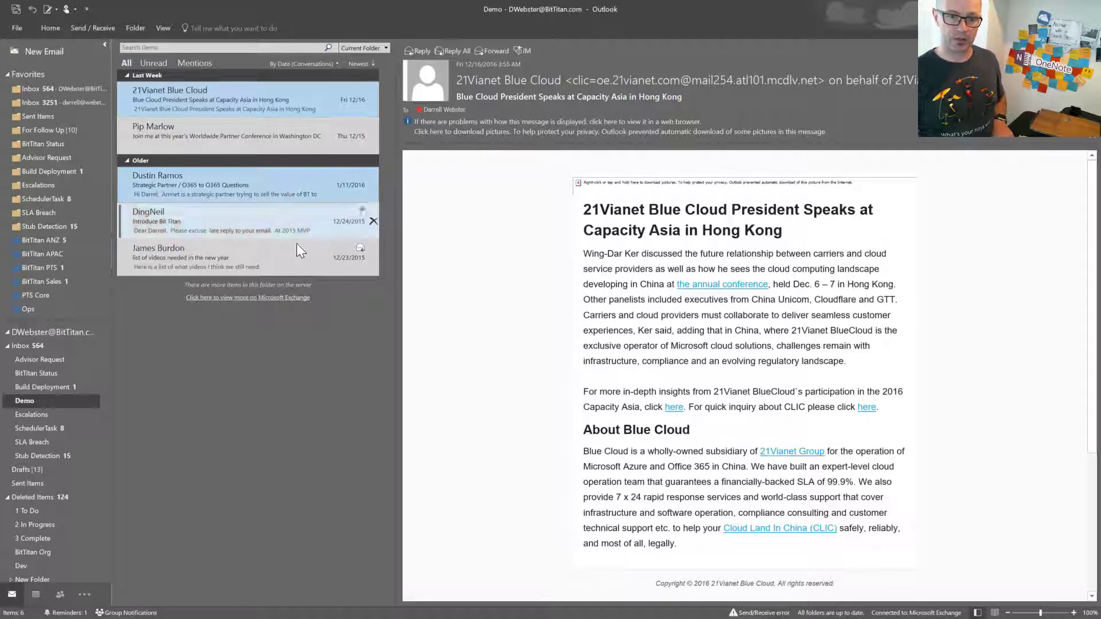
pyautogui.keyDown('ctrl'); pyautogui.click(266, 260); pyautogui.keyUp('ctrl')
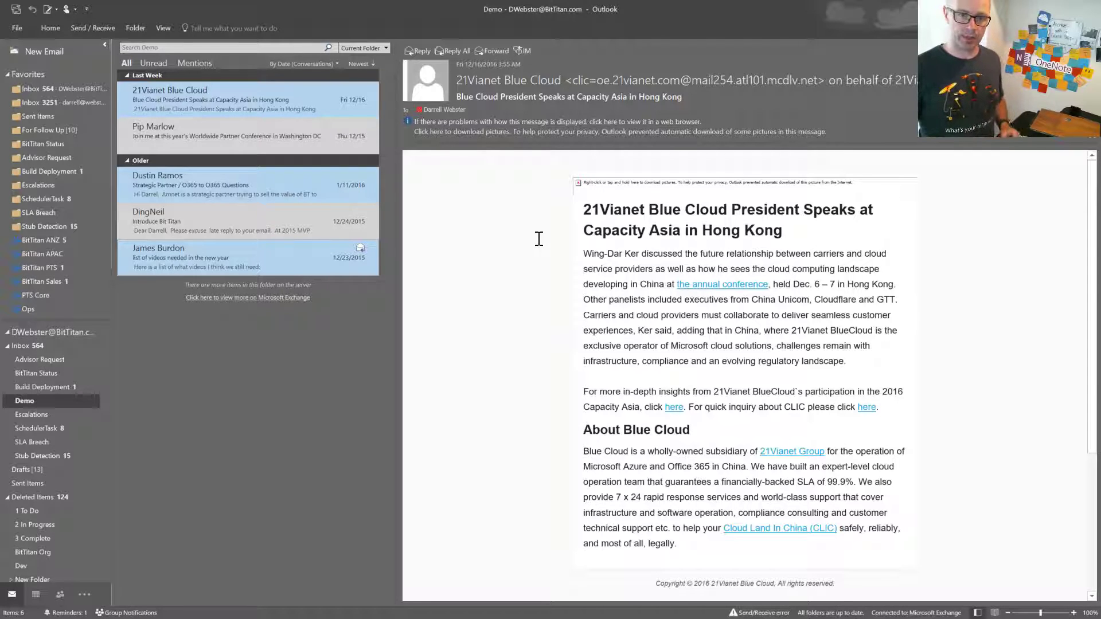
pyautogui.click(287, 113)
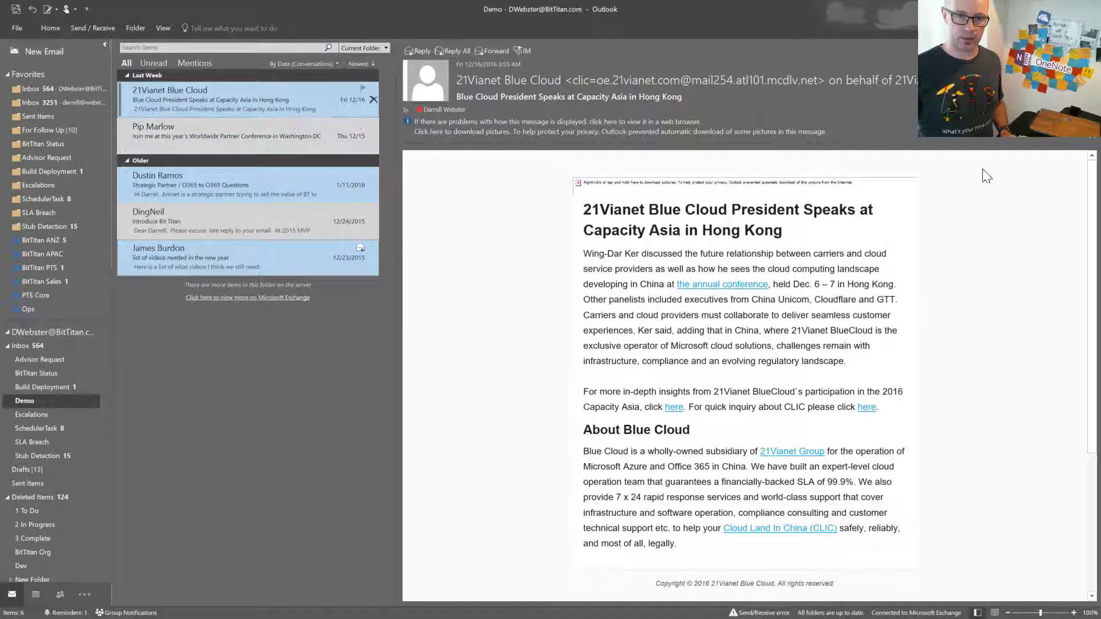
pyautogui.keyDown('shift'); pyautogui.click(293, 260); pyautogui.keyUp('shift')
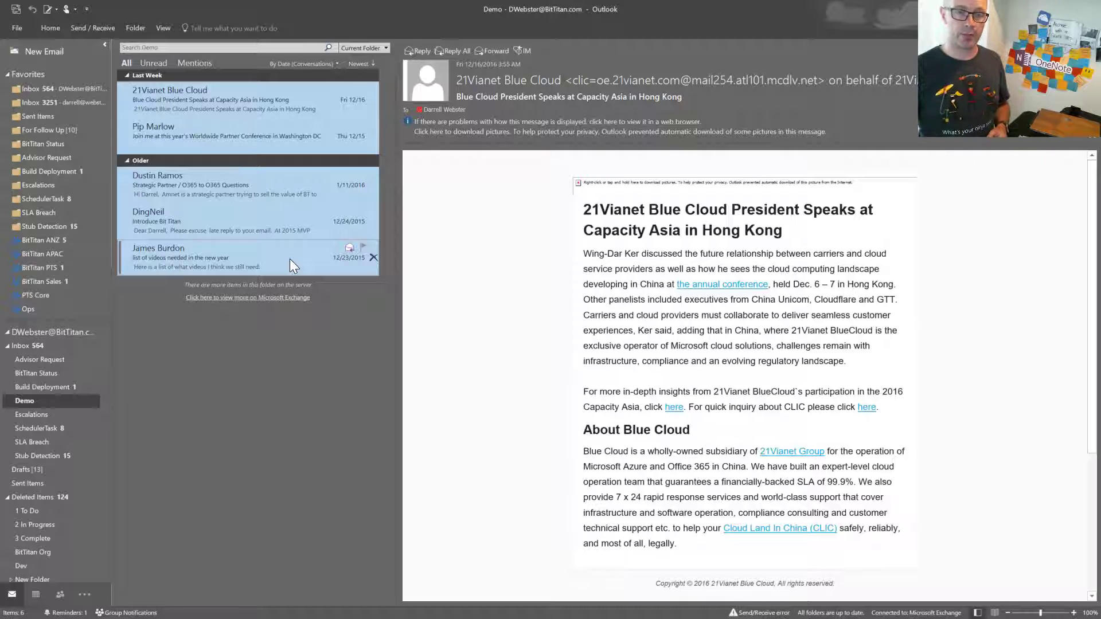
pyautogui.click(54, 28)
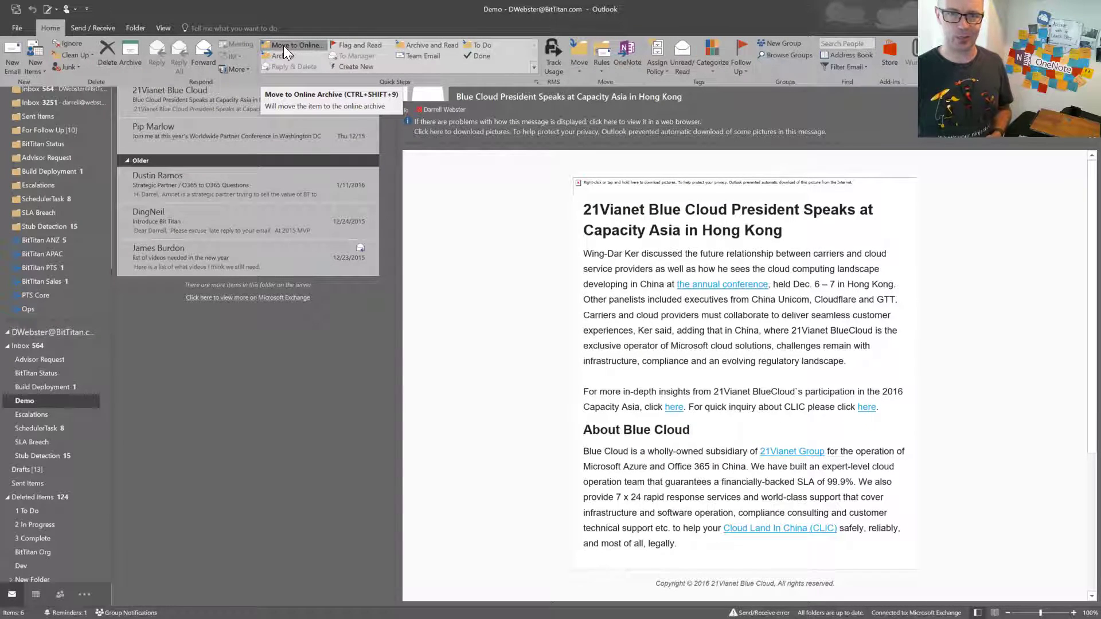
# Step: Apply the Move to Online Archive quick step to the selected messages, then view the Online Archive Inbox
pyautogui.click(284, 46)
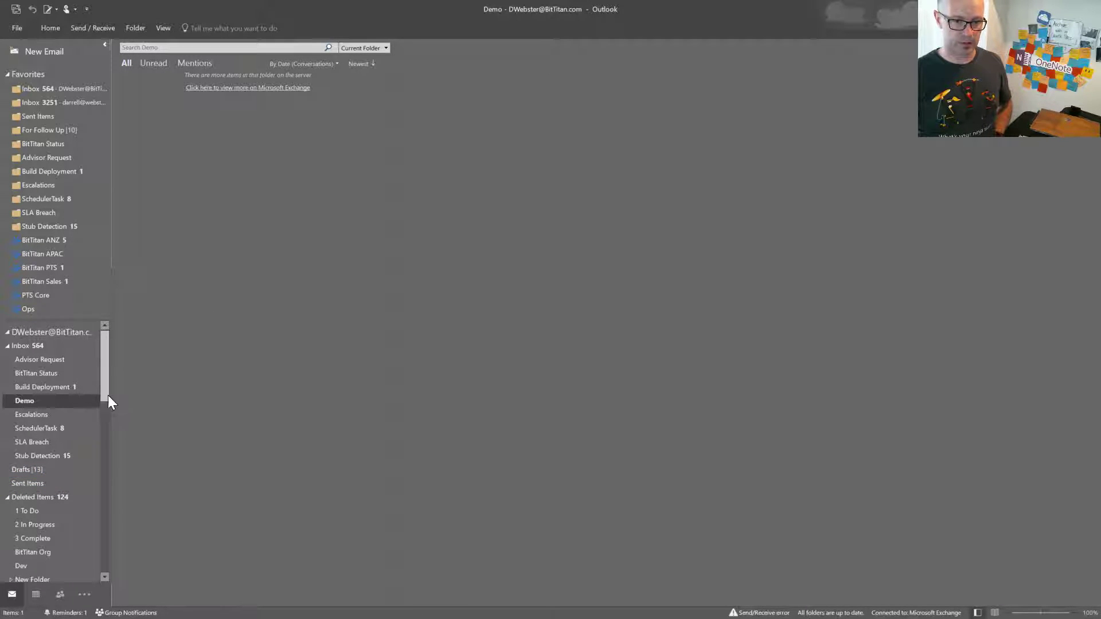
pyautogui.moveTo(108, 395); pyautogui.dragTo(110, 559)
pyautogui.click(23, 451)
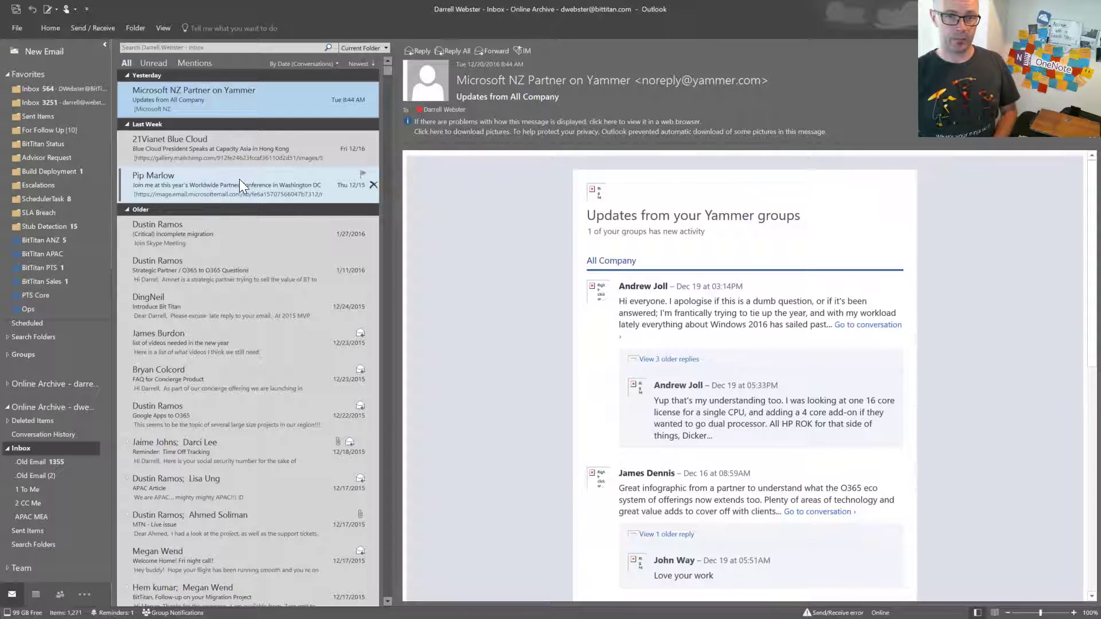
pyautogui.rightClick(261, 110)
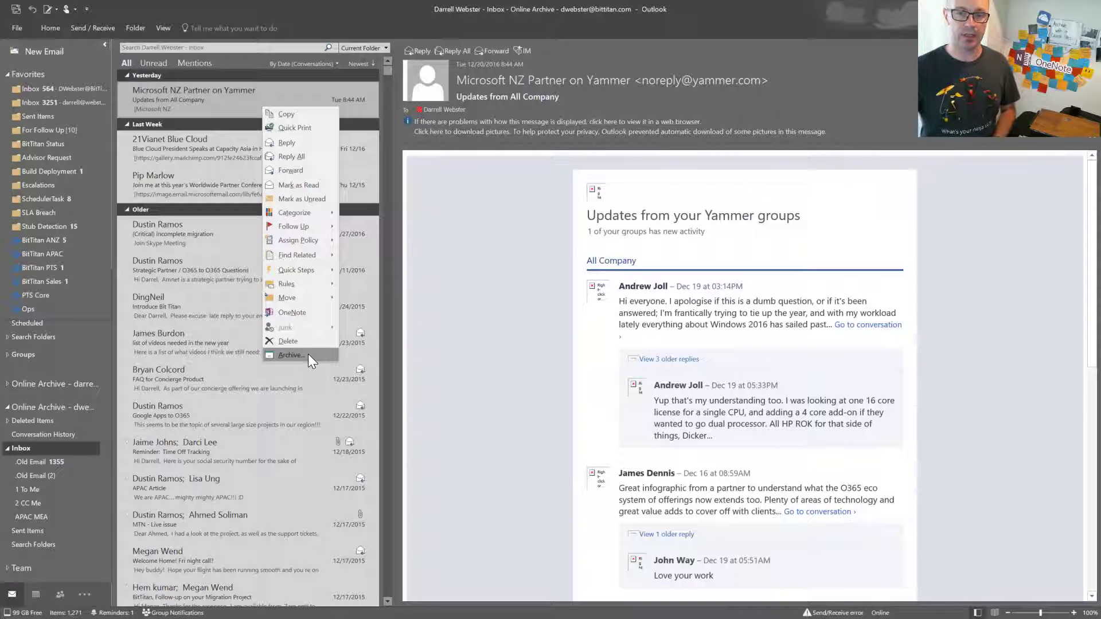
pyautogui.moveTo(316, 270)
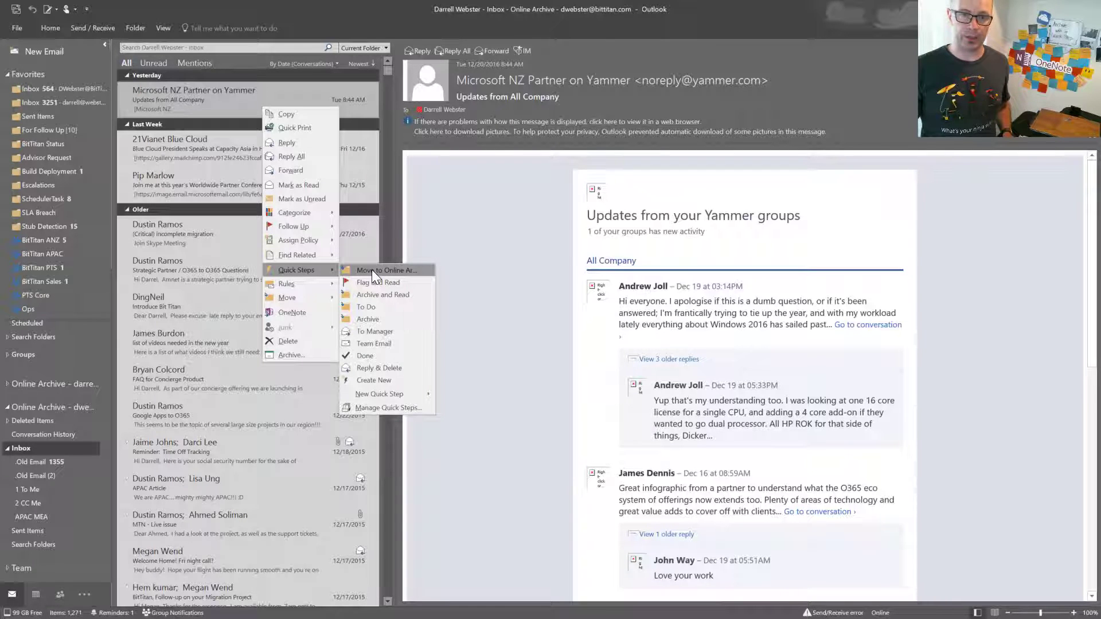
pyautogui.press('Escape')
pyautogui.press('Escape')
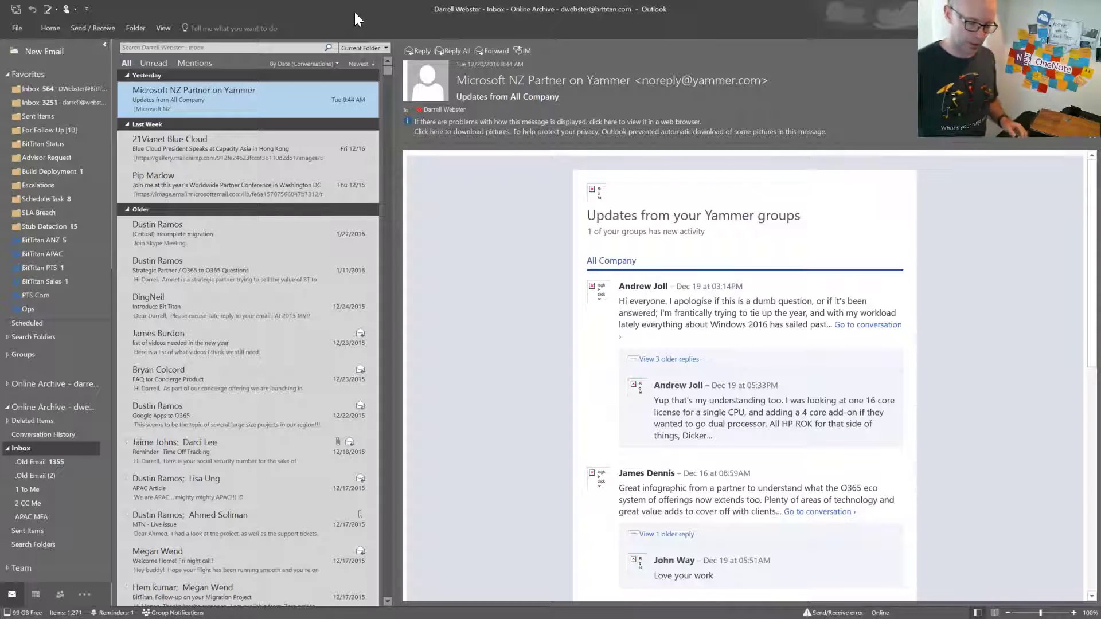
# Step: In Logitech Options, check the Microsoft Outlook gesture button (left swipe = Ctrl + Shift + 9), then close it
pyautogui.hotkey('alt', 'Tab')
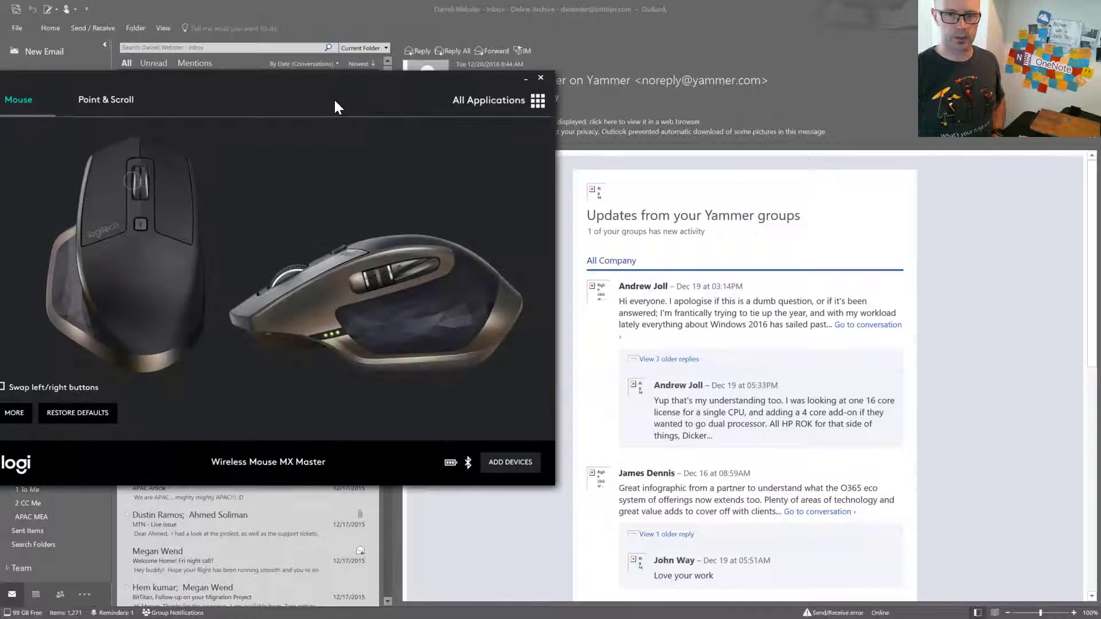
pyautogui.moveTo(341, 90); pyautogui.dragTo(522, 97)
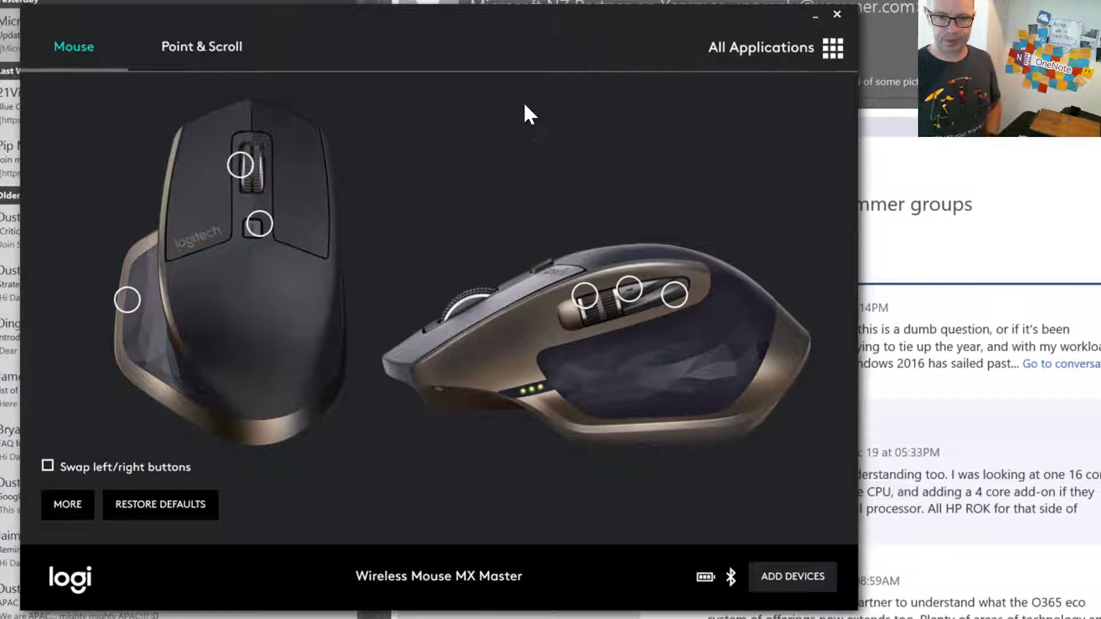
pyautogui.click(775, 48)
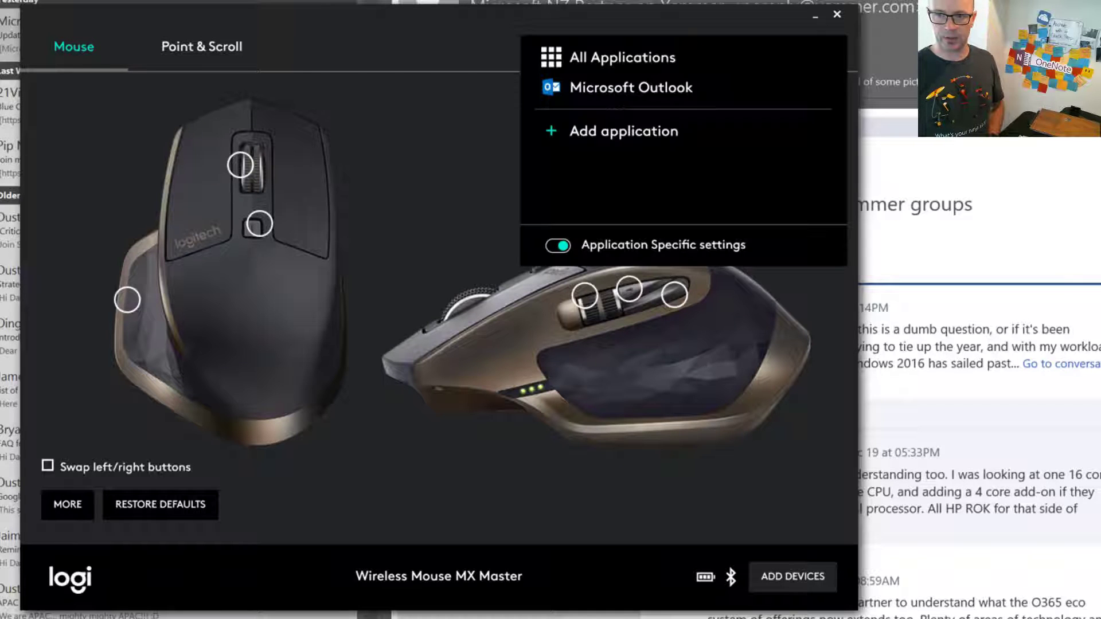
pyautogui.click(596, 90)
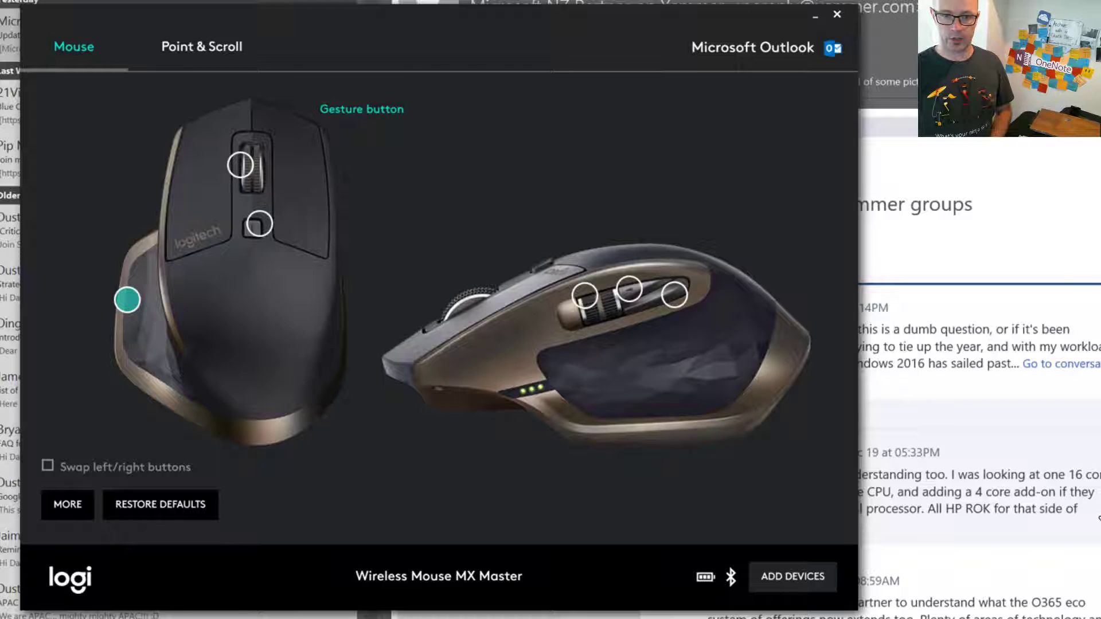
pyautogui.click(128, 301)
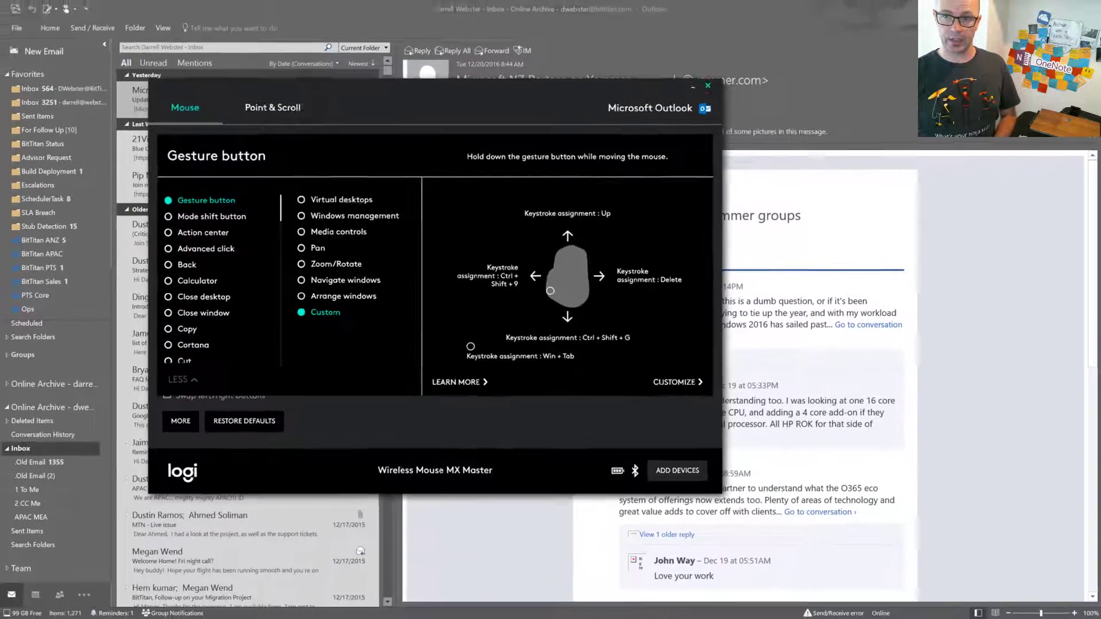
pyautogui.click(708, 86)
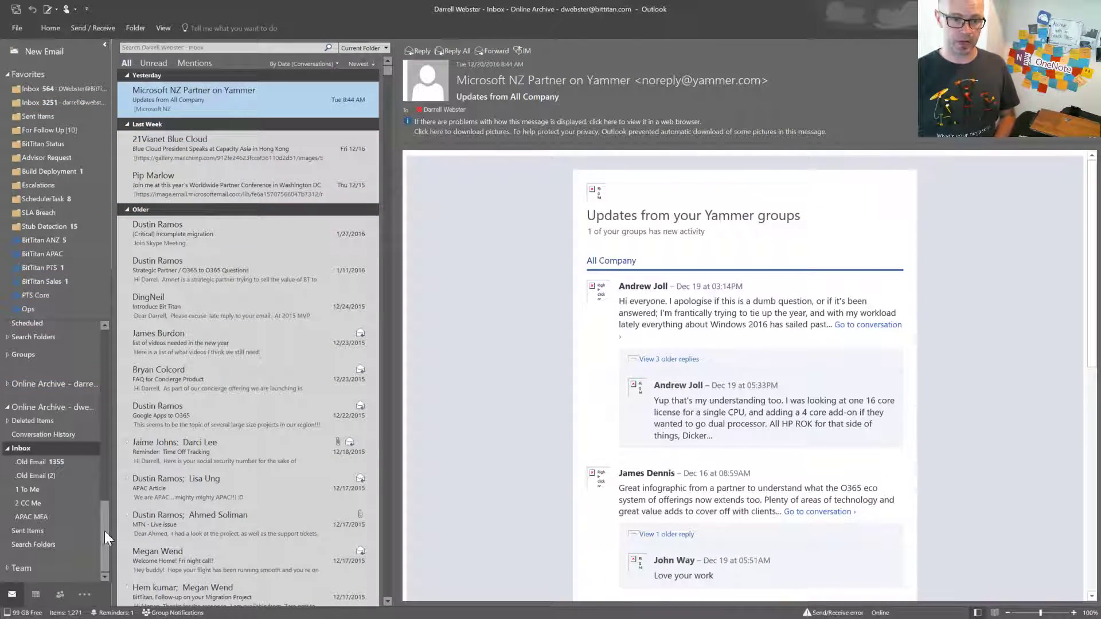
# Step: Switch between the main account's Inbox and the Demo folder to confirm Demo is empty
pyautogui.moveTo(102, 553); pyautogui.dragTo(91, 340)
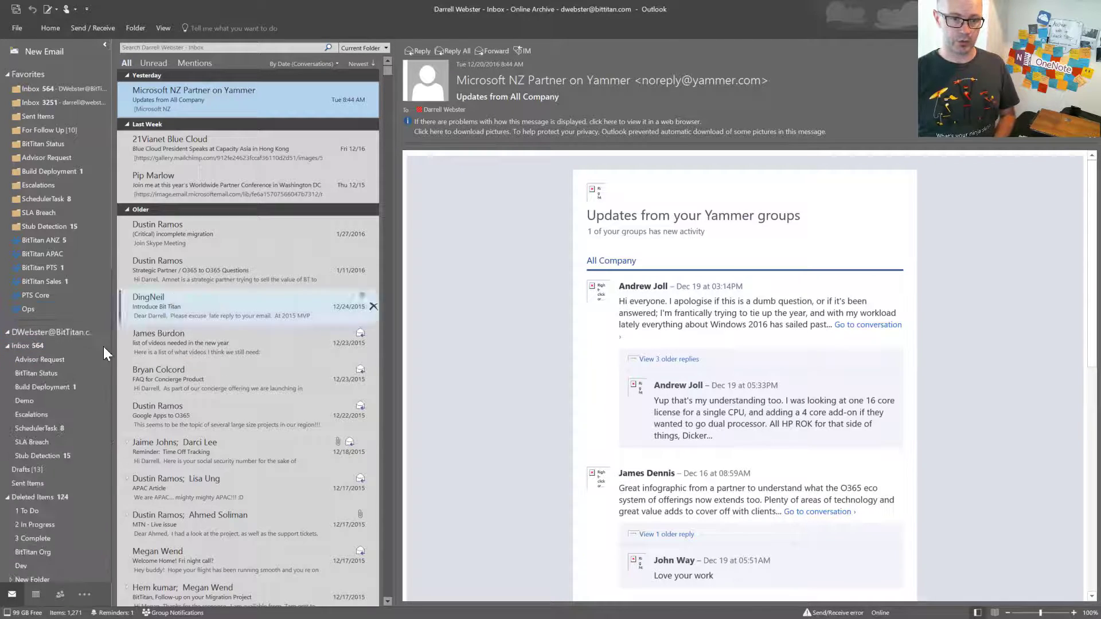
pyautogui.click(36, 347)
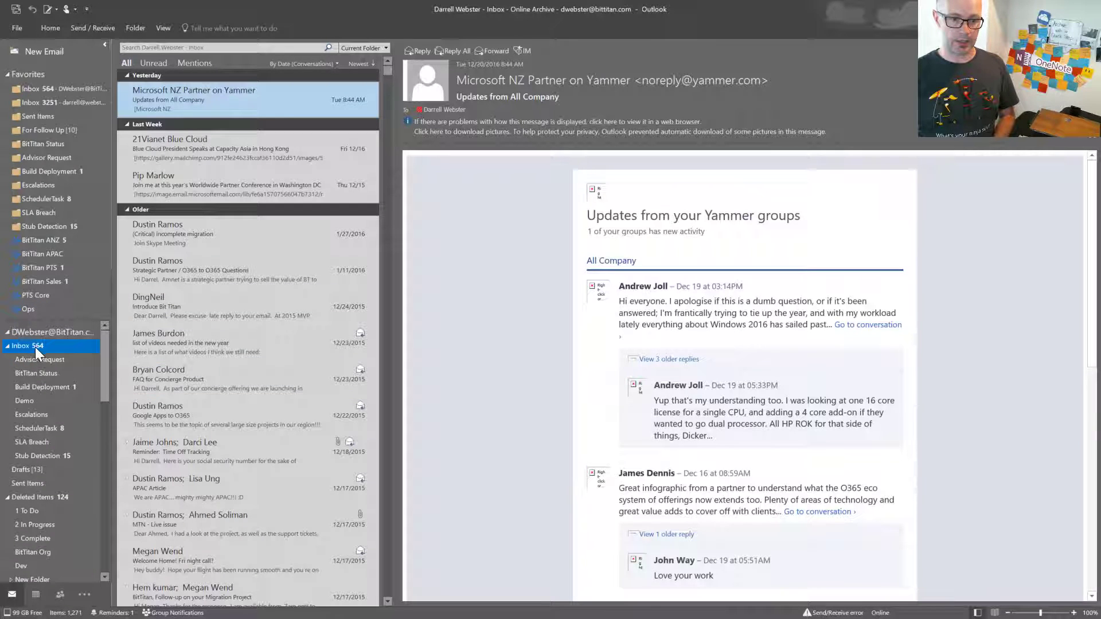
pyautogui.click(24, 401)
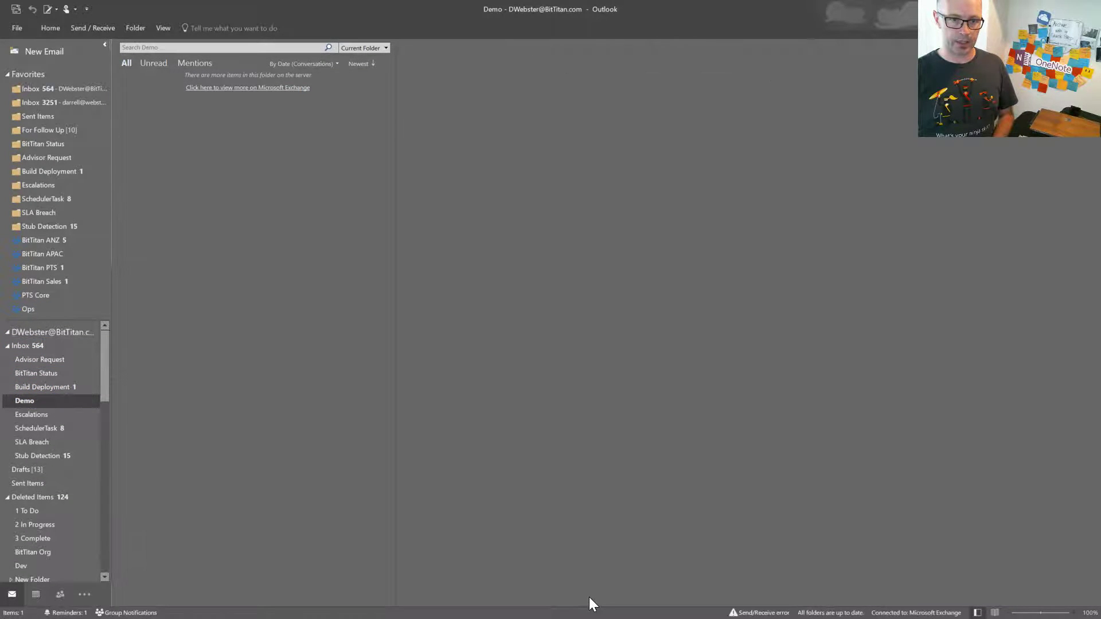
pyautogui.click(25, 346)
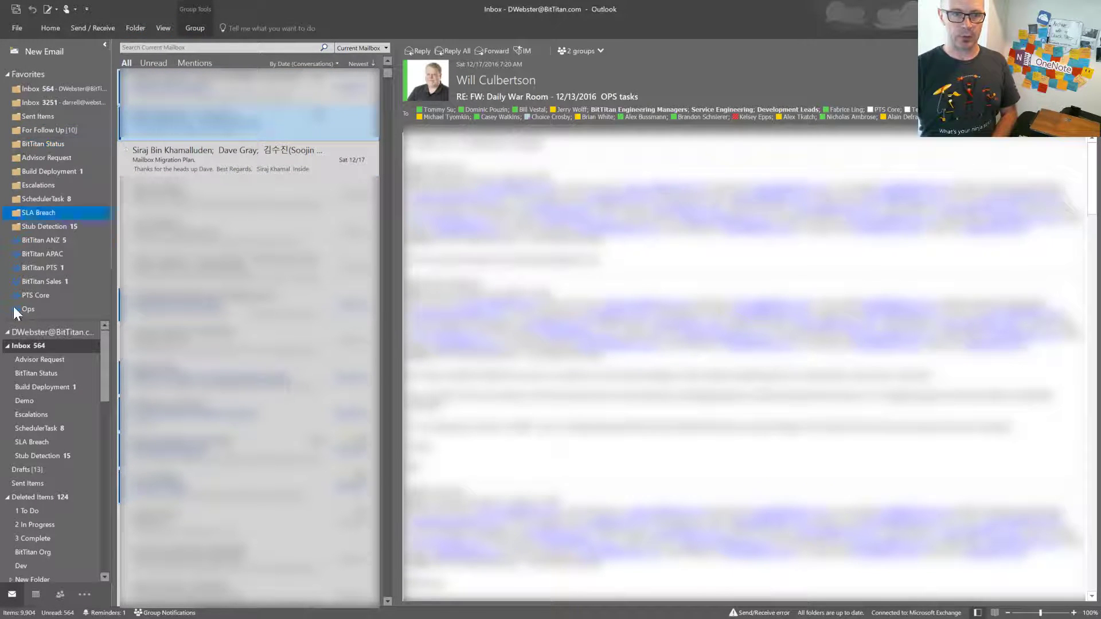
pyautogui.click(76, 399)
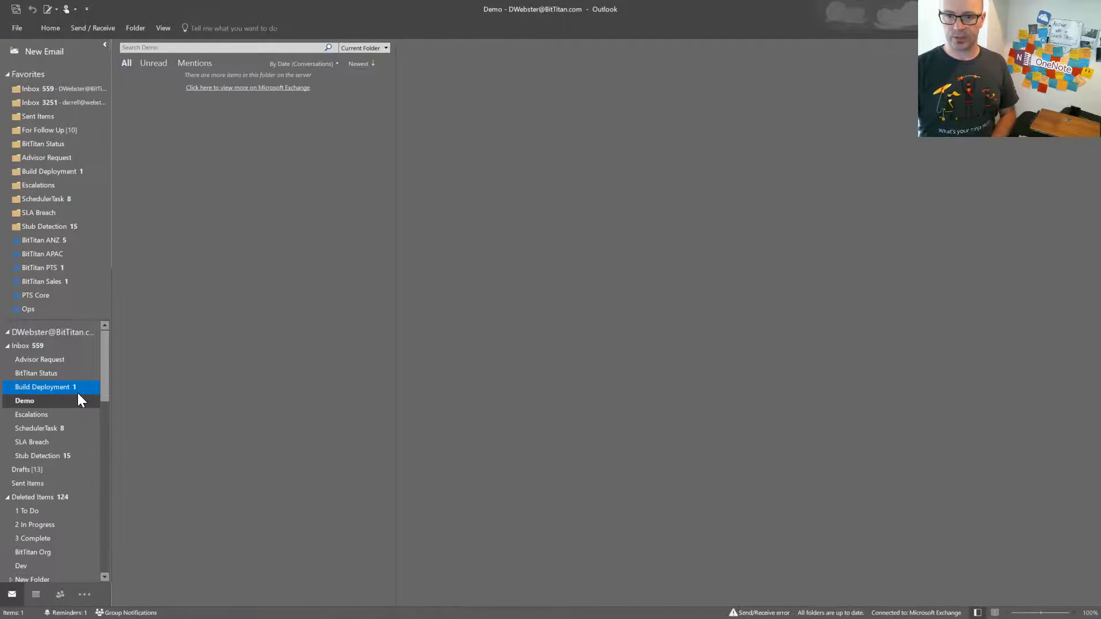